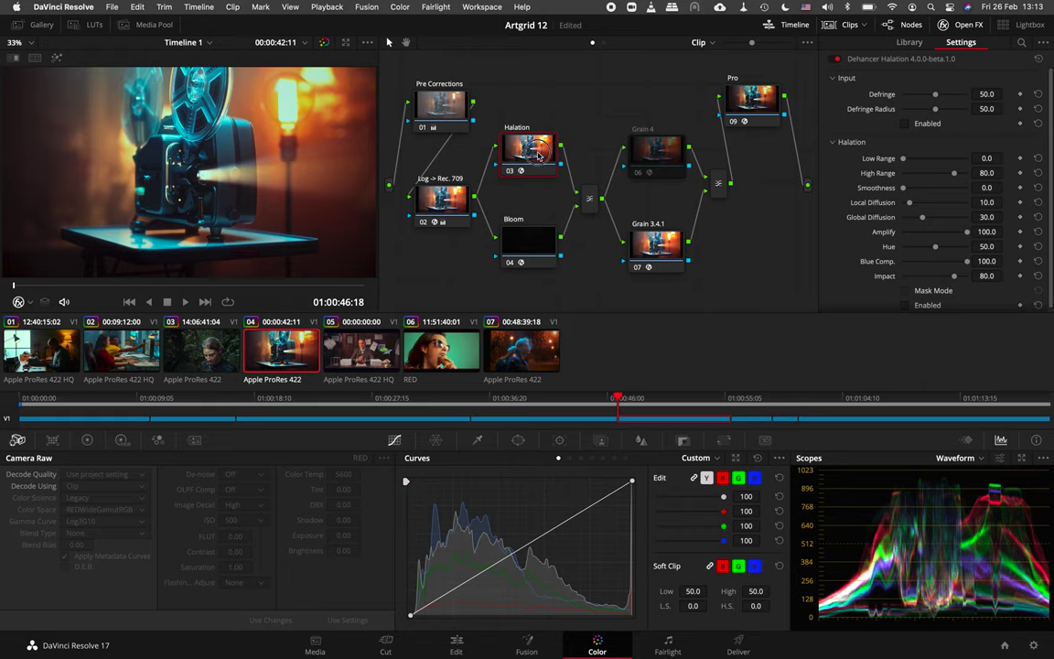
pyautogui.moveTo(538, 157); pyautogui.dragTo(541, 156)
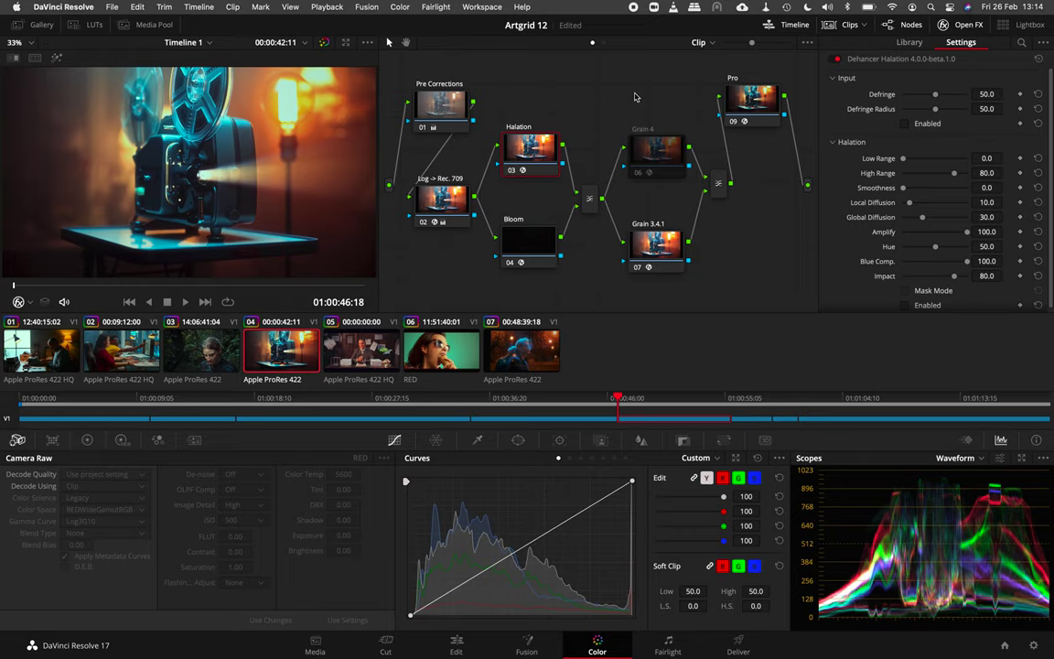
pyautogui.click(542, 162)
pyautogui.moveTo(542, 162); pyautogui.dragTo(537, 157)
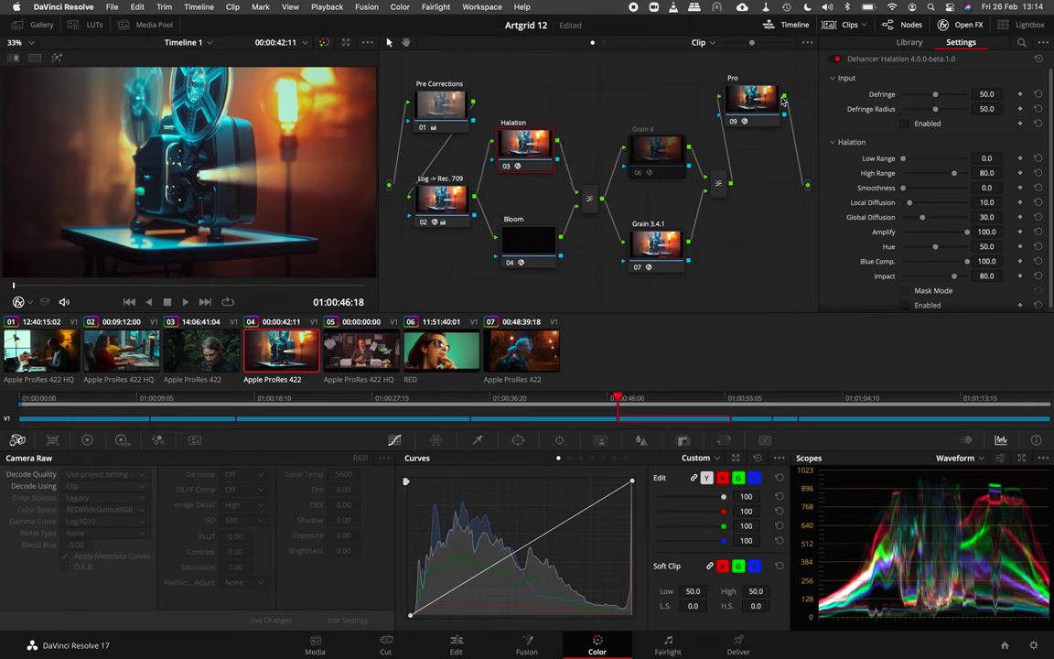
pyautogui.moveTo(522, 157); pyautogui.dragTo(529, 162)
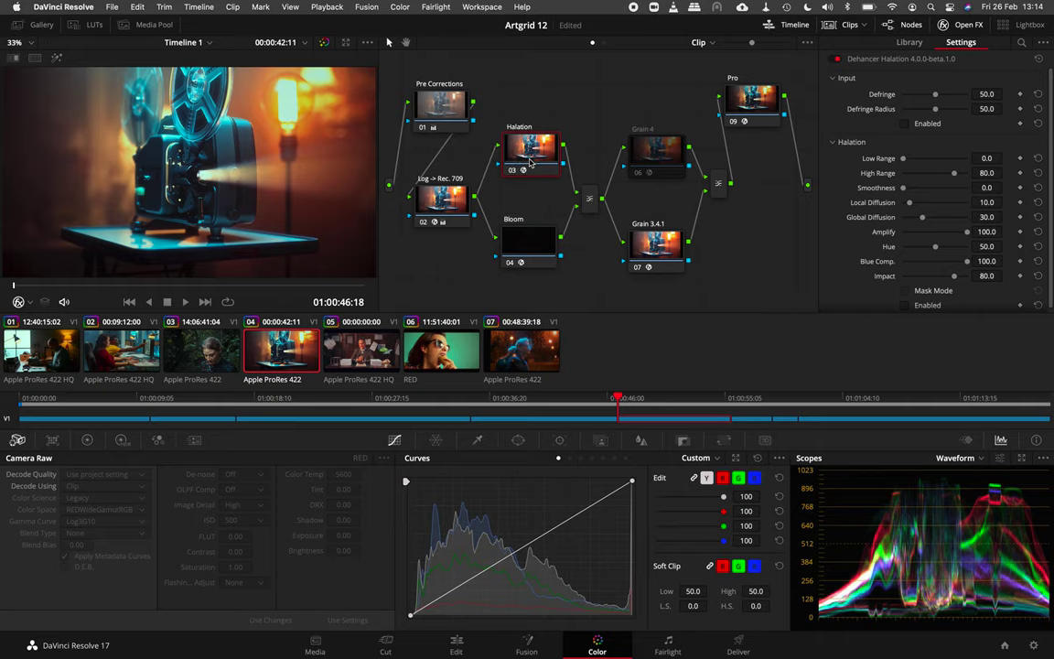
# Enlarge the projector shot in the Enhanced Viewer (Option+F), then switch to another open application.
pyautogui.hotkey('alt', 'f')
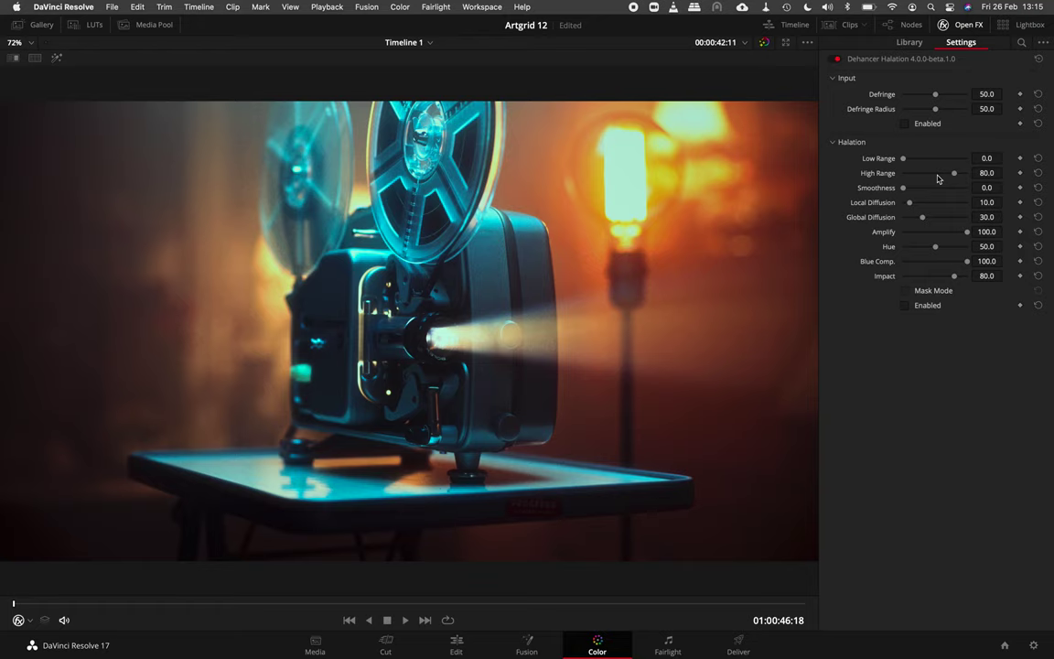
pyautogui.press('super+Tab')
pyautogui.press('super+Tab')
pyautogui.press('super+Tab')
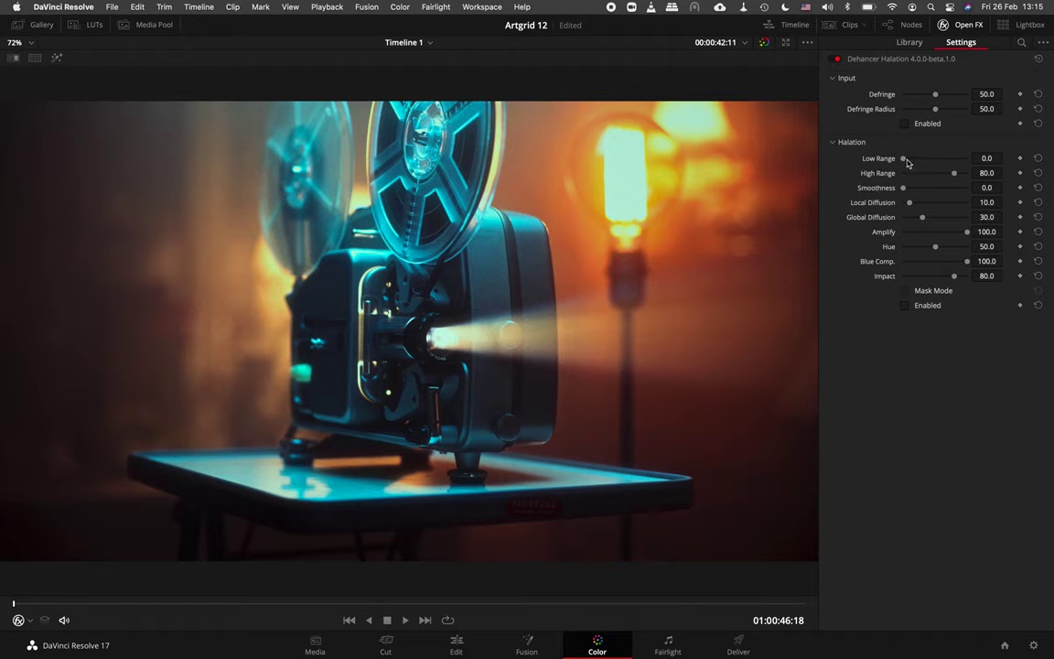
# Enable the projector clip's Dehancer halation, toggling it off and on to compare the lens glow.
pyautogui.click(906, 305)
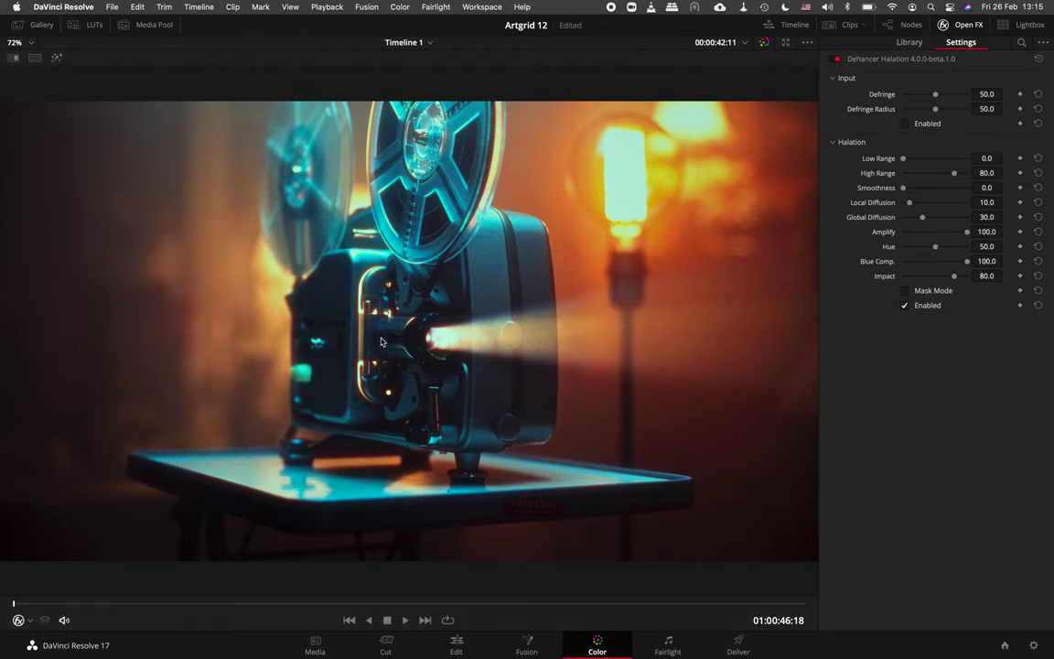
pyautogui.scroll(10, 381, 342)
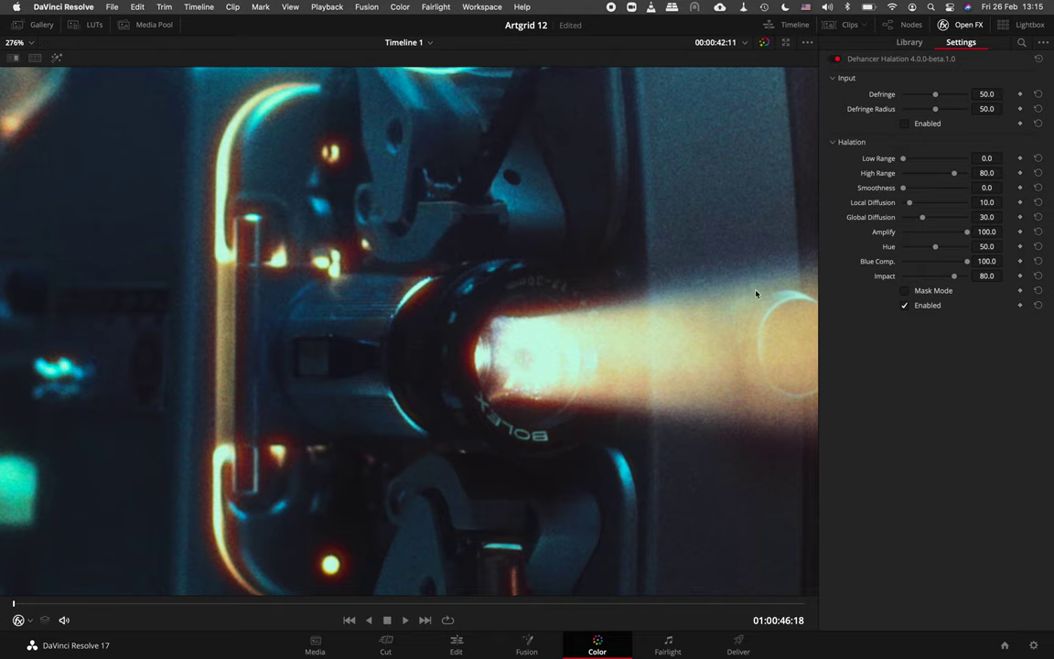
pyautogui.click(906, 305)
pyautogui.click(905, 306)
pyautogui.click(905, 307)
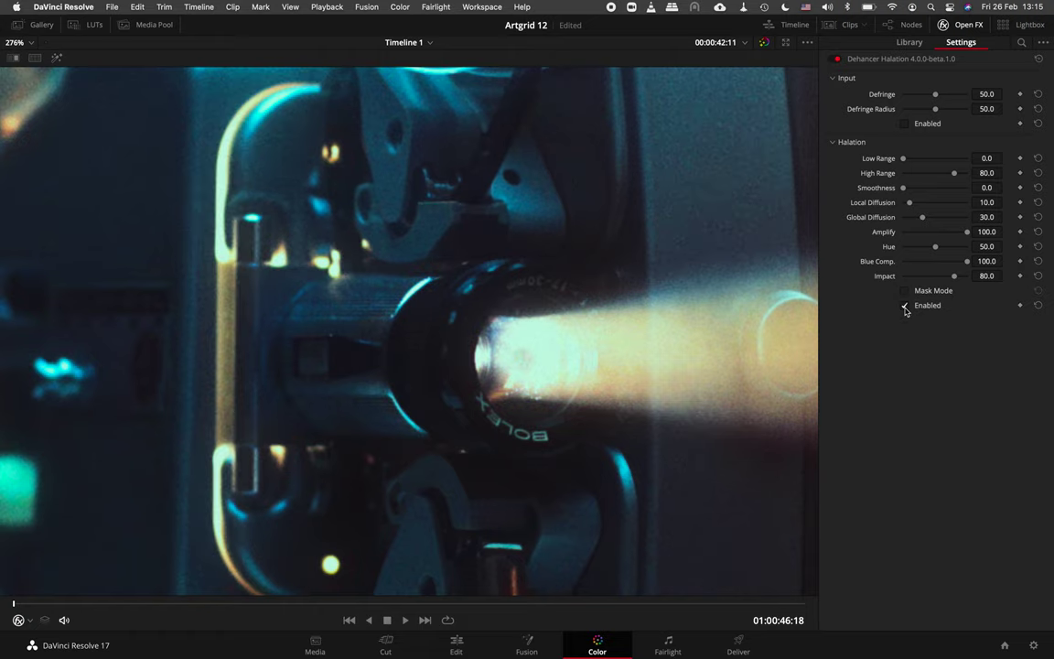
pyautogui.click(905, 306)
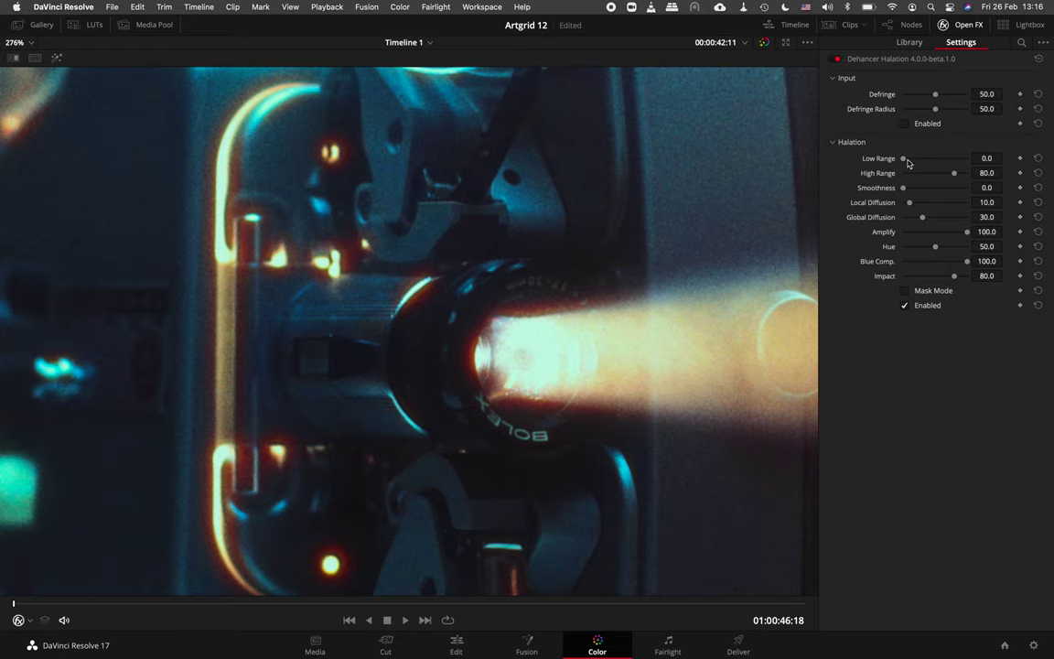
# Test halation Low Range values, reset it to 0, and set High Range to 70.
pyautogui.moveTo(909, 164); pyautogui.dragTo(975, 167)
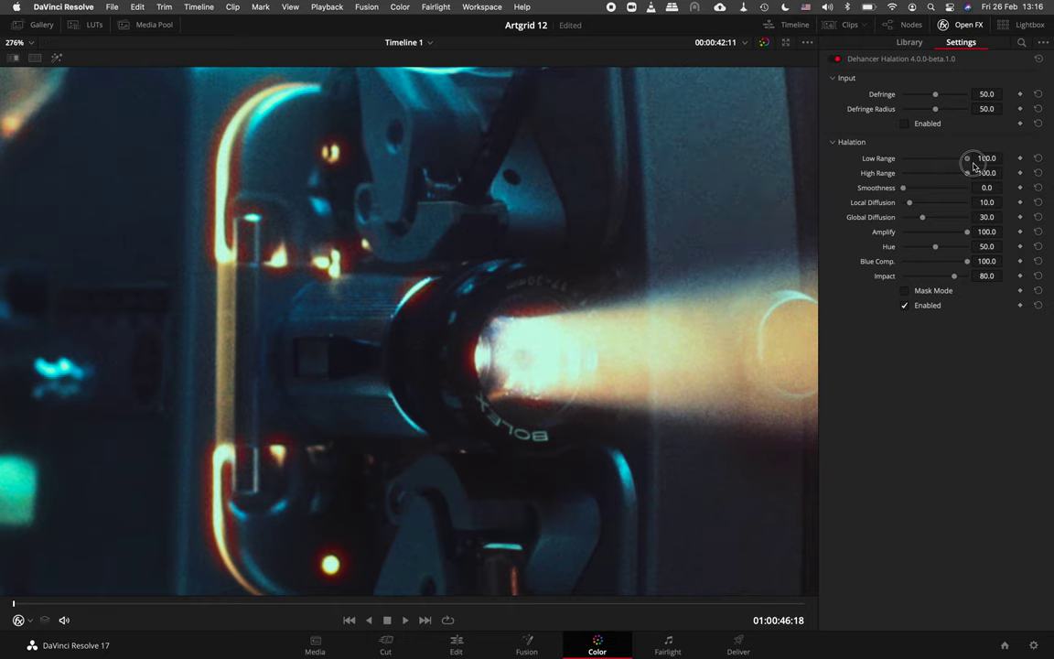
pyautogui.click(1038, 158)
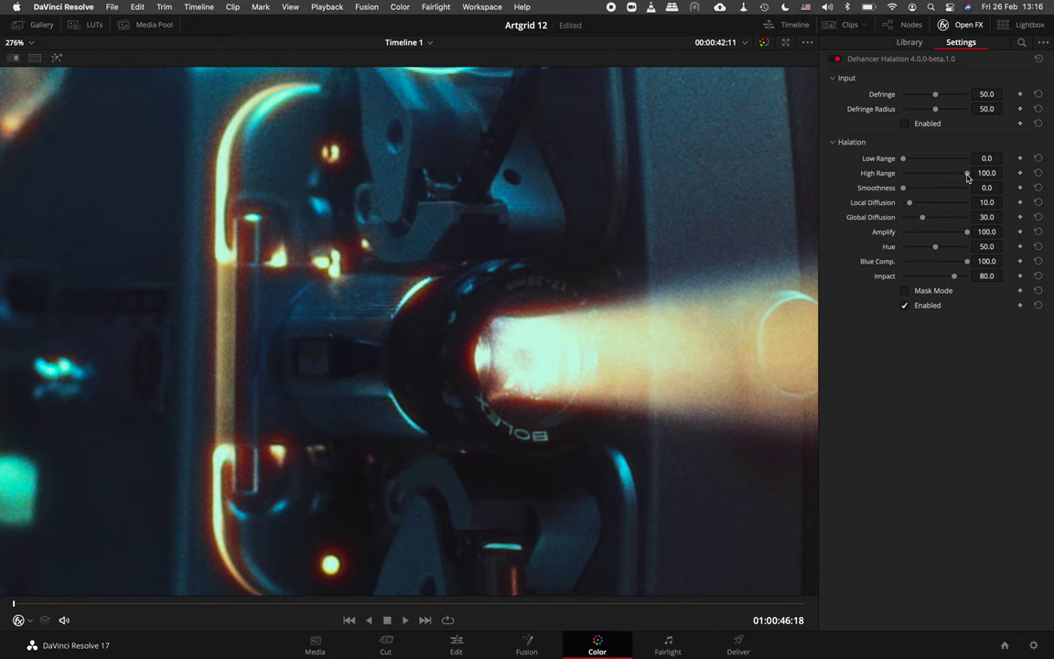
pyautogui.moveTo(968, 174)
pyautogui.mouseDown()
pyautogui.moveTo(920, 181)
pyautogui.moveTo(948, 175)
pyautogui.moveTo(939, 174)
pyautogui.mouseUp()
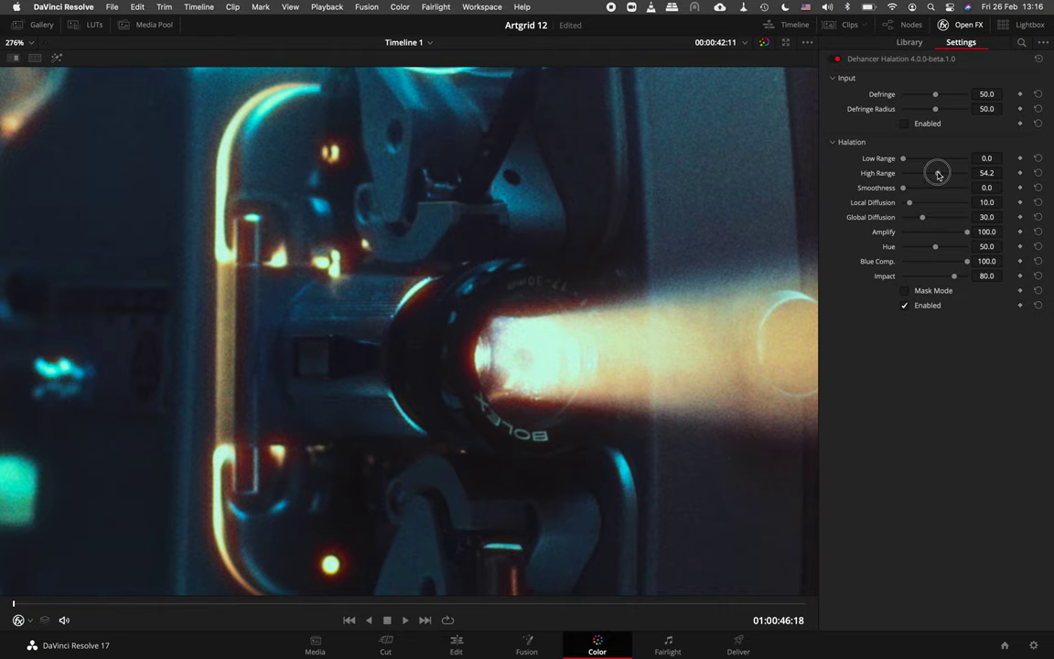
pyautogui.moveTo(939, 175); pyautogui.dragTo(947, 173)
pyautogui.click(987, 173)
pyautogui.write('70')
pyautogui.press('Return')
# Try further Low and High Range values, leaving them at 6.4 and 45.0.
pyautogui.moveTo(905, 160); pyautogui.dragTo(955, 160)
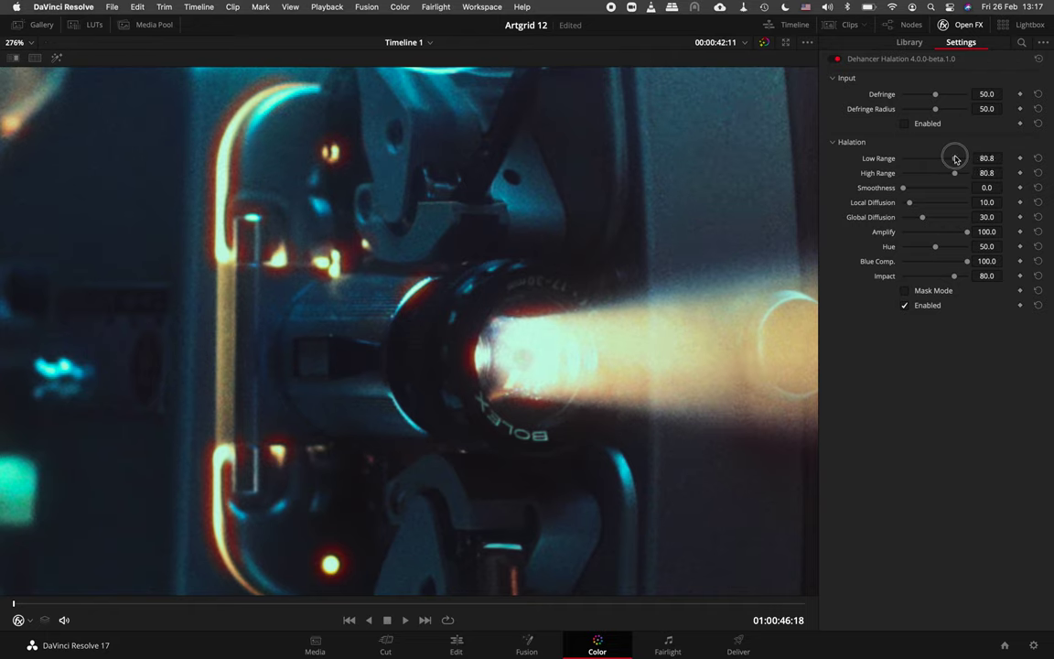
pyautogui.moveTo(955, 159); pyautogui.dragTo(926, 159)
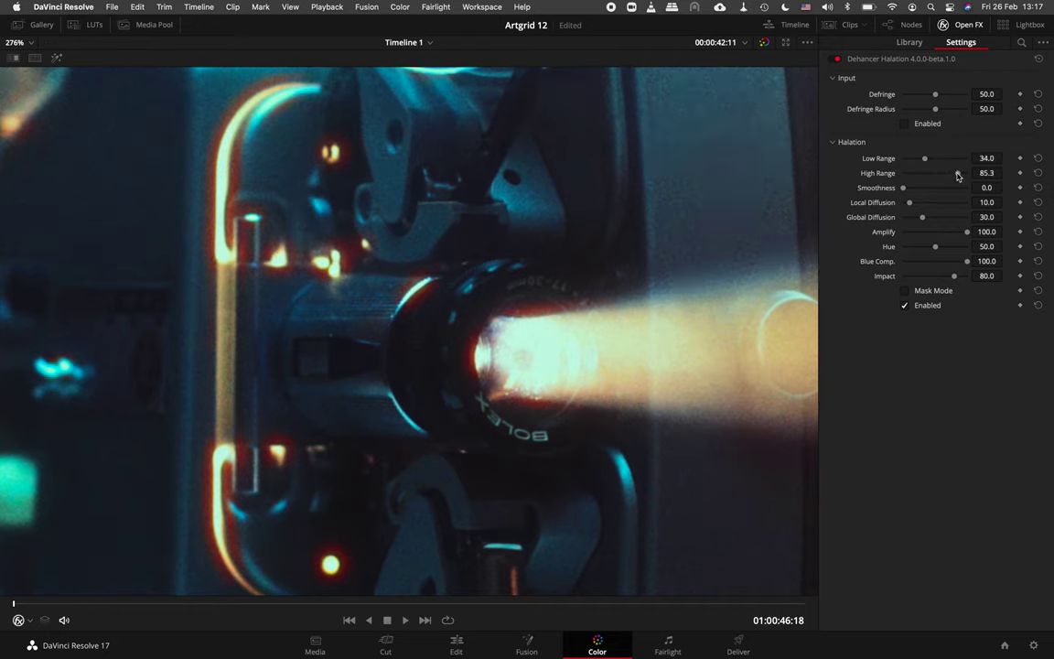
pyautogui.moveTo(958, 174); pyautogui.dragTo(919, 176)
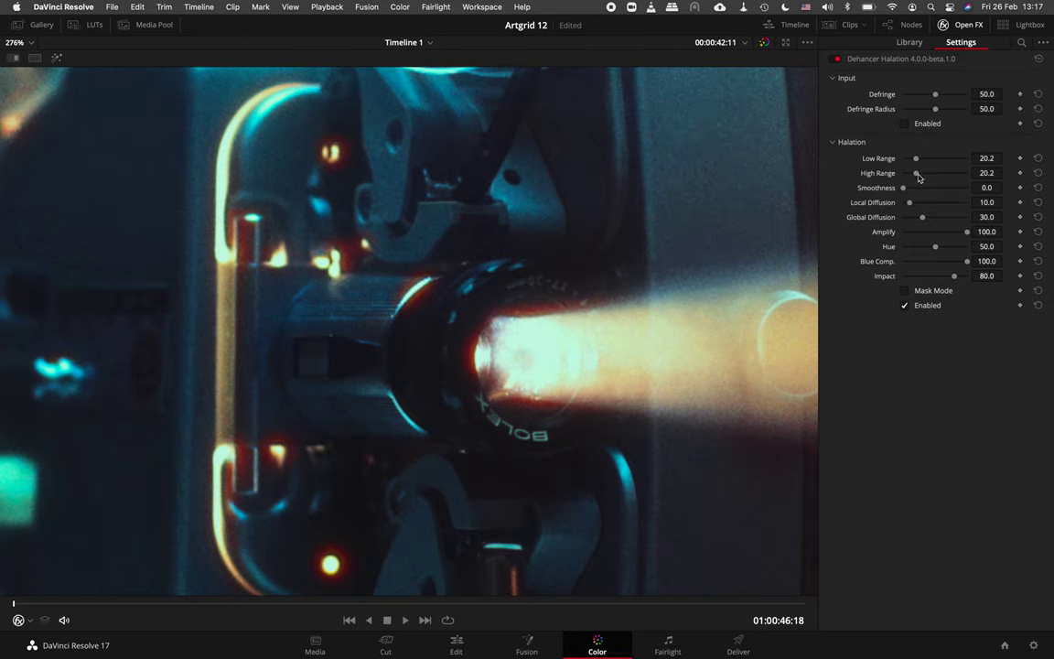
pyautogui.moveTo(919, 177); pyautogui.dragTo(949, 173)
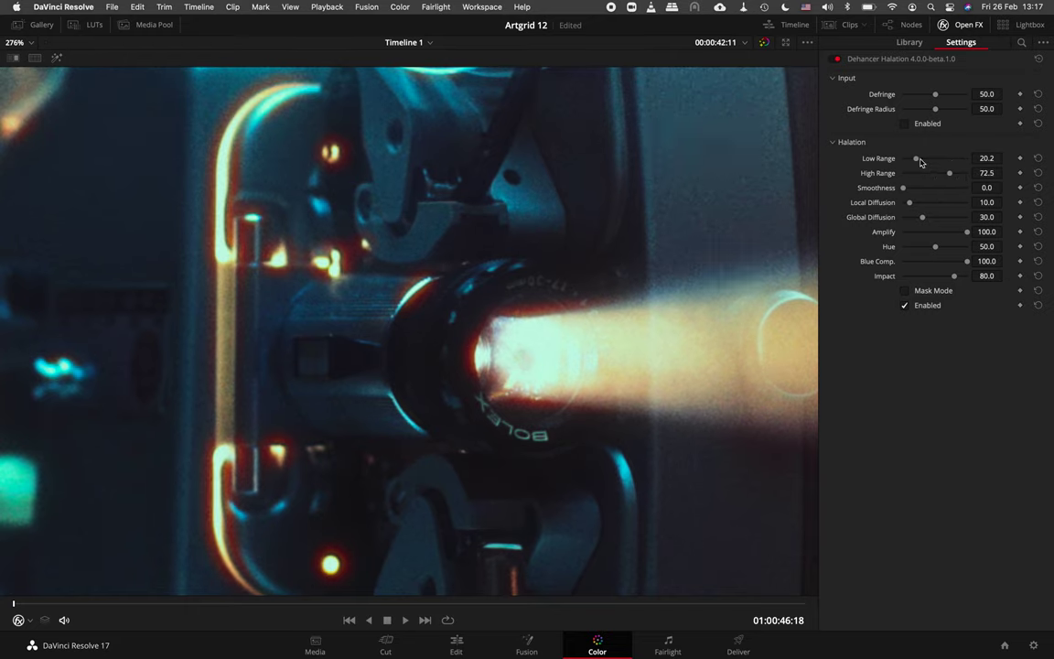
pyautogui.moveTo(949, 173)
pyautogui.mouseDown()
pyautogui.moveTo(907, 160)
pyautogui.moveTo(909, 177)
pyautogui.moveTo(967, 173)
pyautogui.mouseUp()
# Reset High Range to 80 and Low Range to 0, test Smoothness, and raise halation Impact to 100.
pyautogui.click(1038, 174)
pyautogui.click(1039, 159)
pyautogui.moveTo(904, 190); pyautogui.dragTo(907, 190)
pyautogui.moveTo(955, 276); pyautogui.dragTo(982, 280)
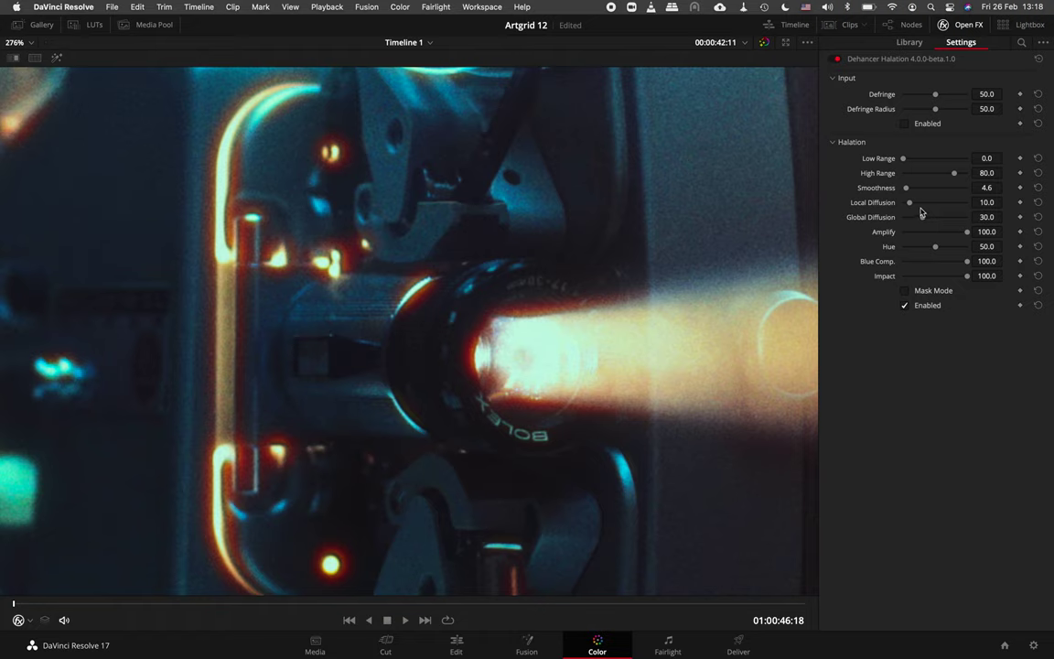
pyautogui.moveTo(906, 187)
pyautogui.mouseDown()
pyautogui.moveTo(970, 199)
pyautogui.moveTo(902, 190)
pyautogui.mouseUp()
# Zoom in and try different halation Smoothness values on the projector shot, finishing at 100.
pyautogui.scroll(3, 407, 300)
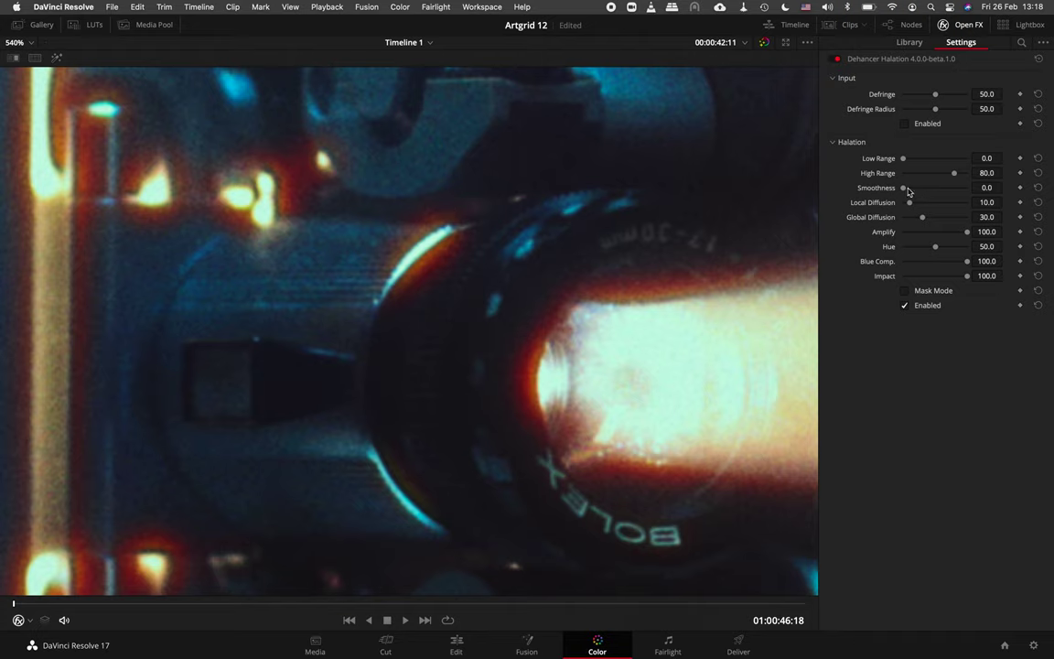
pyautogui.moveTo(903, 188); pyautogui.dragTo(973, 194)
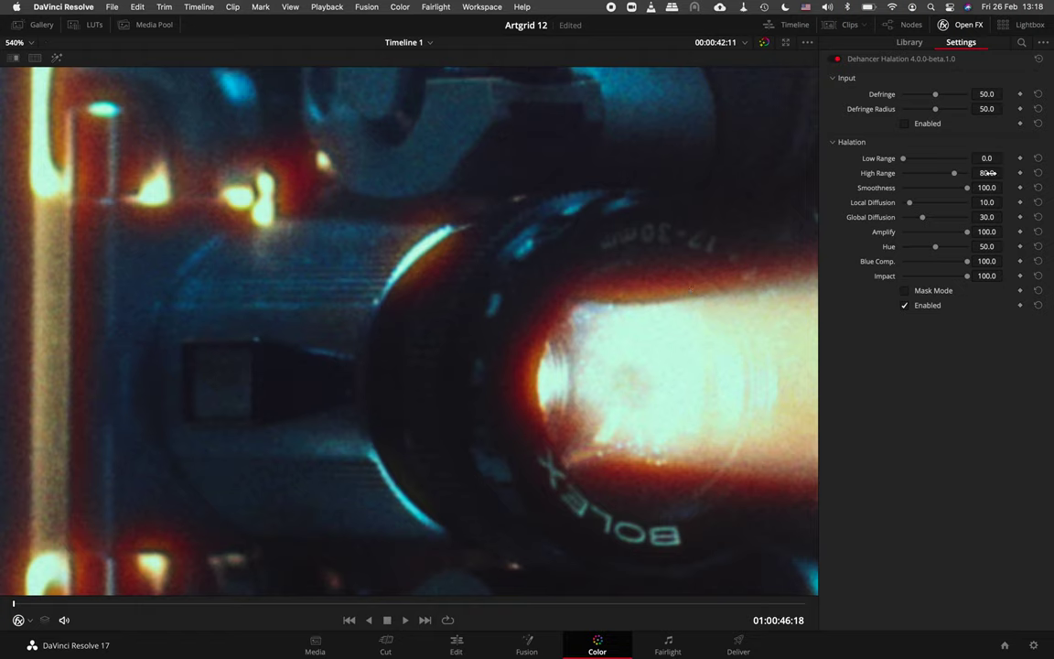
pyautogui.moveTo(967, 187)
pyautogui.mouseDown()
pyautogui.moveTo(871, 199)
pyautogui.moveTo(998, 190)
pyautogui.mouseUp()
pyautogui.moveTo(968, 188); pyautogui.dragTo(861, 191)
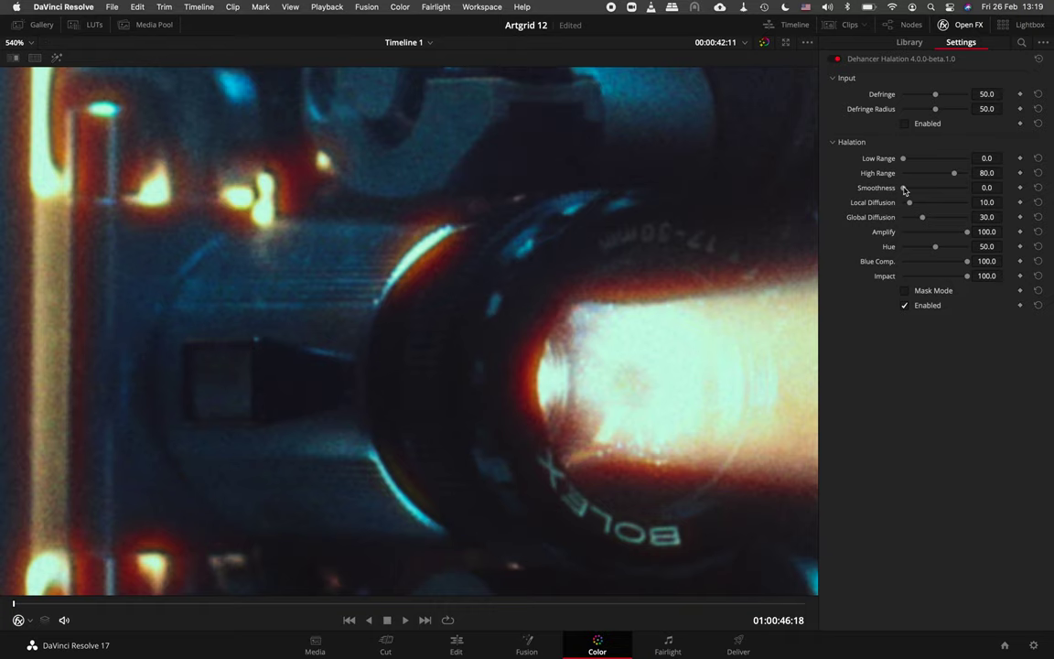
pyautogui.moveTo(904, 189); pyautogui.dragTo(972, 191)
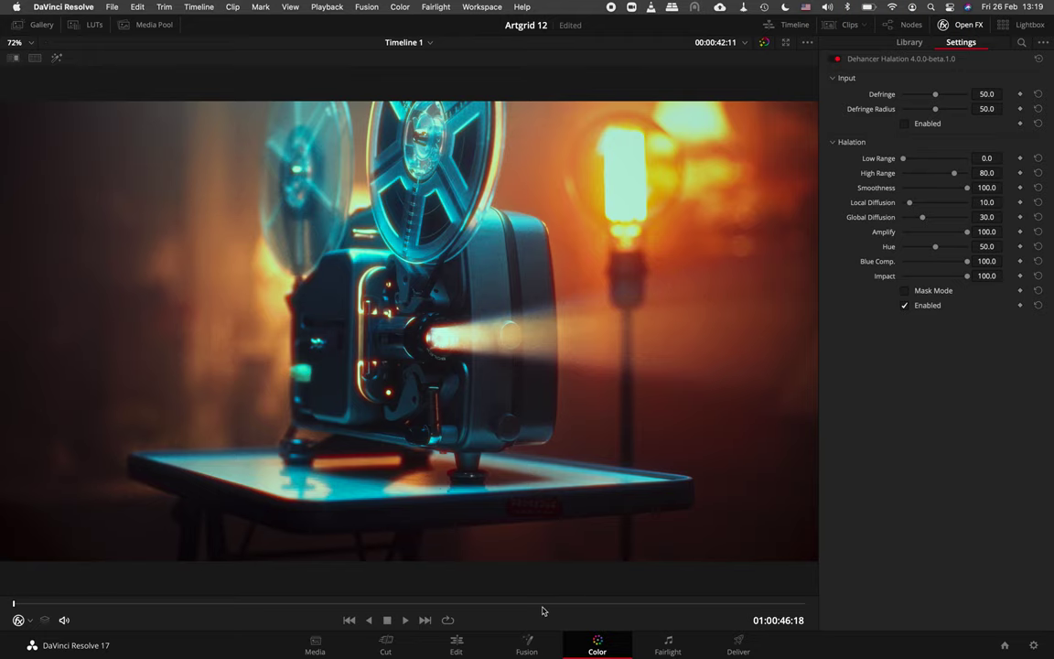
# Show clip 07, the rainy-window portrait, enlarged and toggle its halation off to compare.
pyautogui.hotkey('alt', 'f')
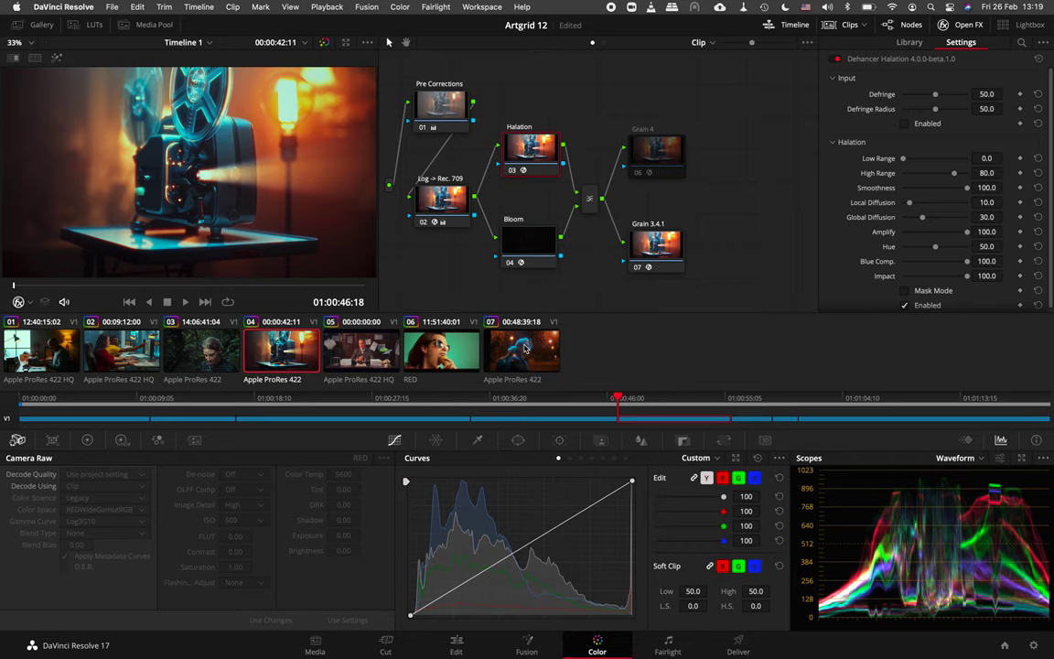
pyautogui.click(529, 346)
pyautogui.hotkey('alt', 'f')
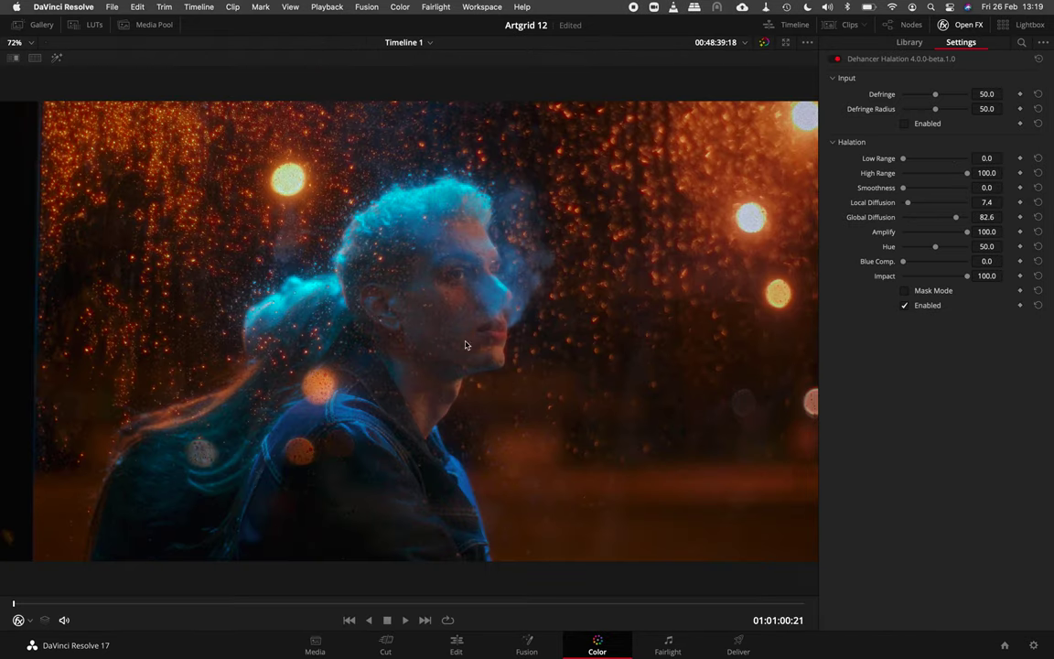
pyautogui.click(905, 305)
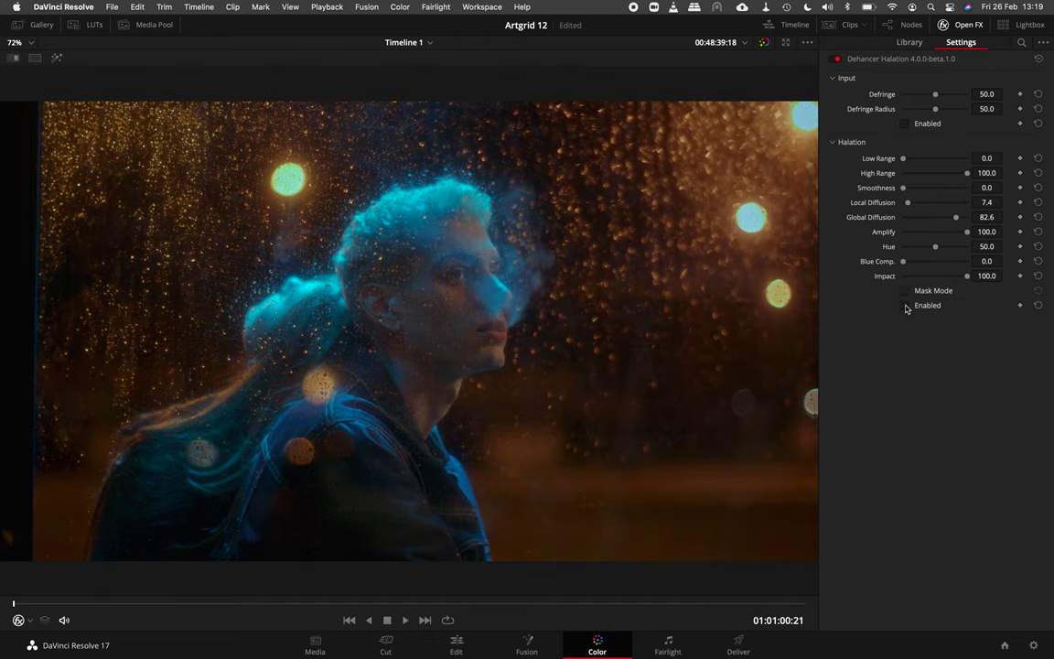
pyautogui.click(906, 306)
# Zoom into the portrait and switch its halation glow back on.
pyautogui.click(905, 306)
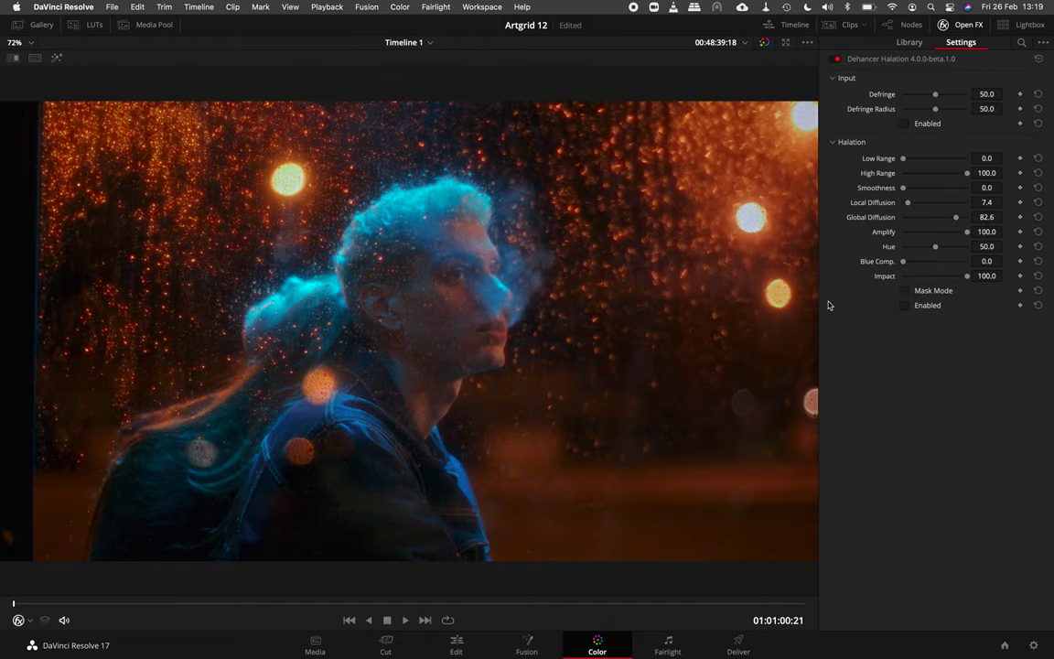
pyautogui.scroll(5, 88, 233)
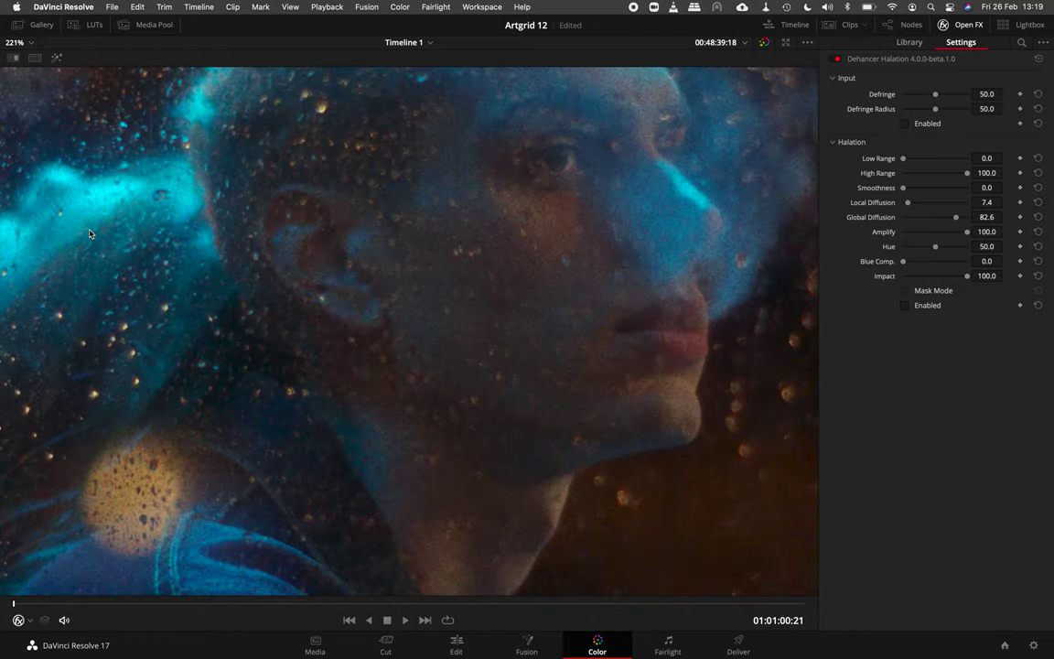
pyautogui.scroll(5, 88, 233)
pyautogui.hscroll(-10, 89, 233)
pyautogui.scroll(5, 89, 233)
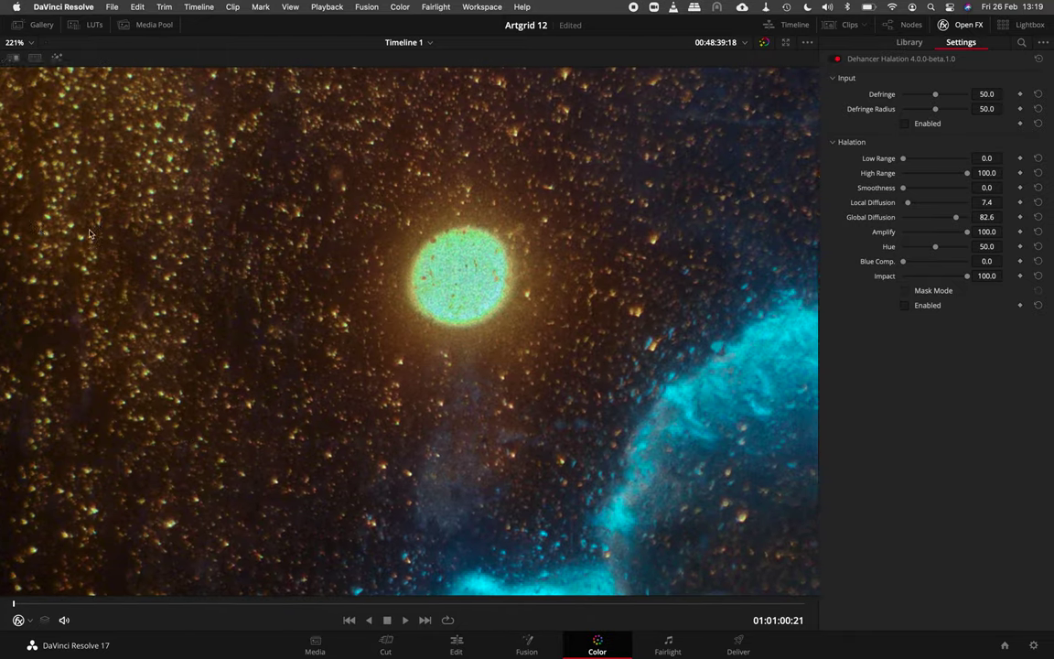
pyautogui.scroll(5, 89, 233)
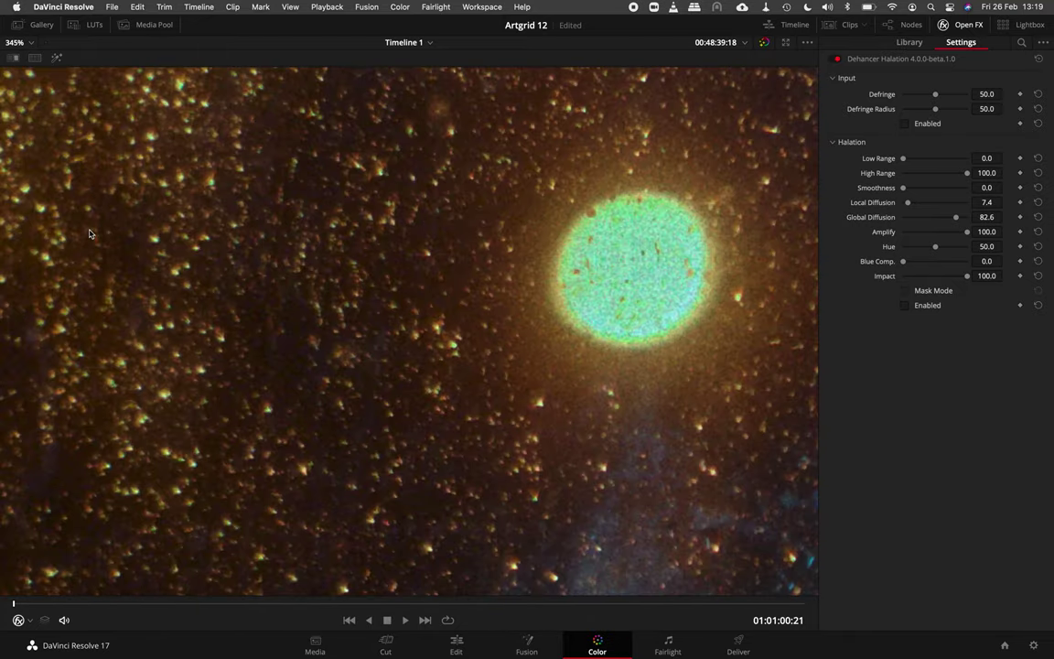
pyautogui.hscroll(5, 283, 230)
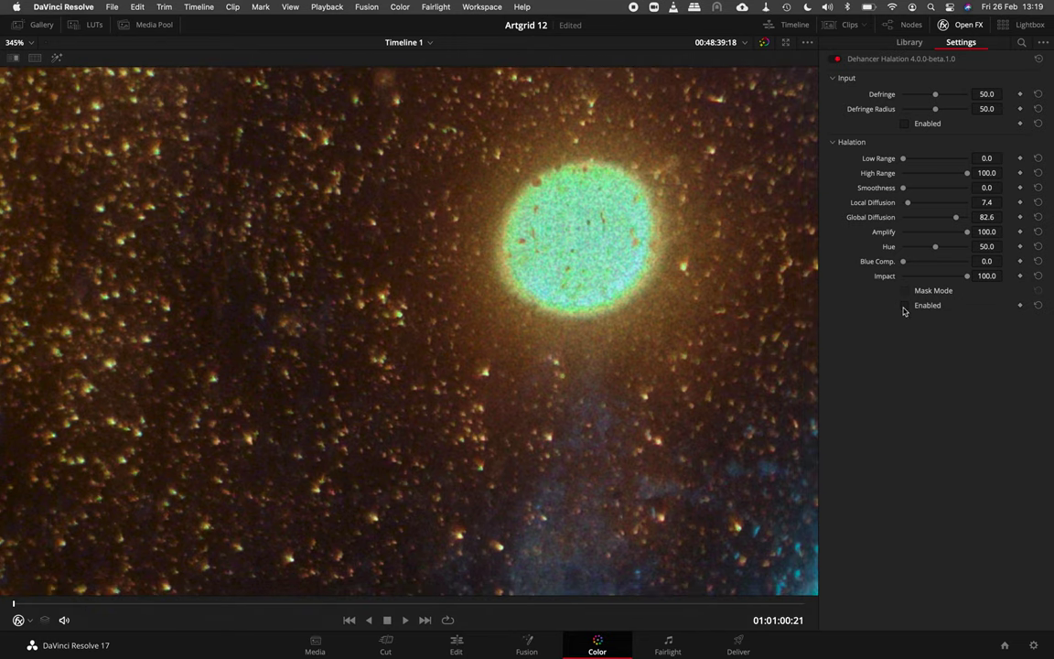
pyautogui.click(906, 308)
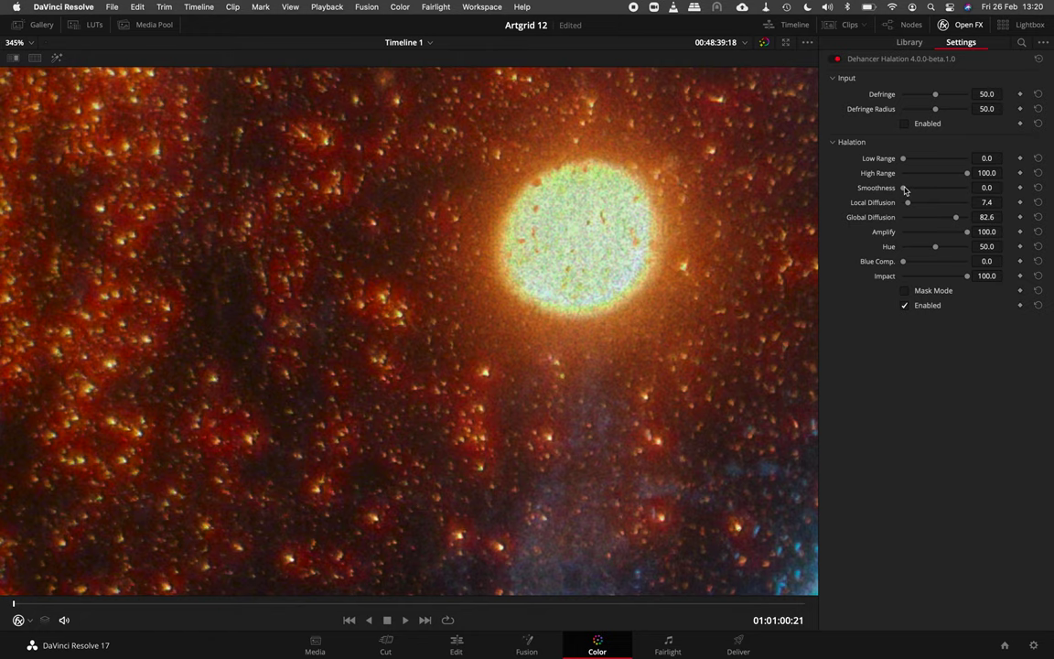
# Set the portrait's halation Smoothness to 100 and fit the whole frame in the viewer.
pyautogui.moveTo(906, 189); pyautogui.dragTo(969, 188)
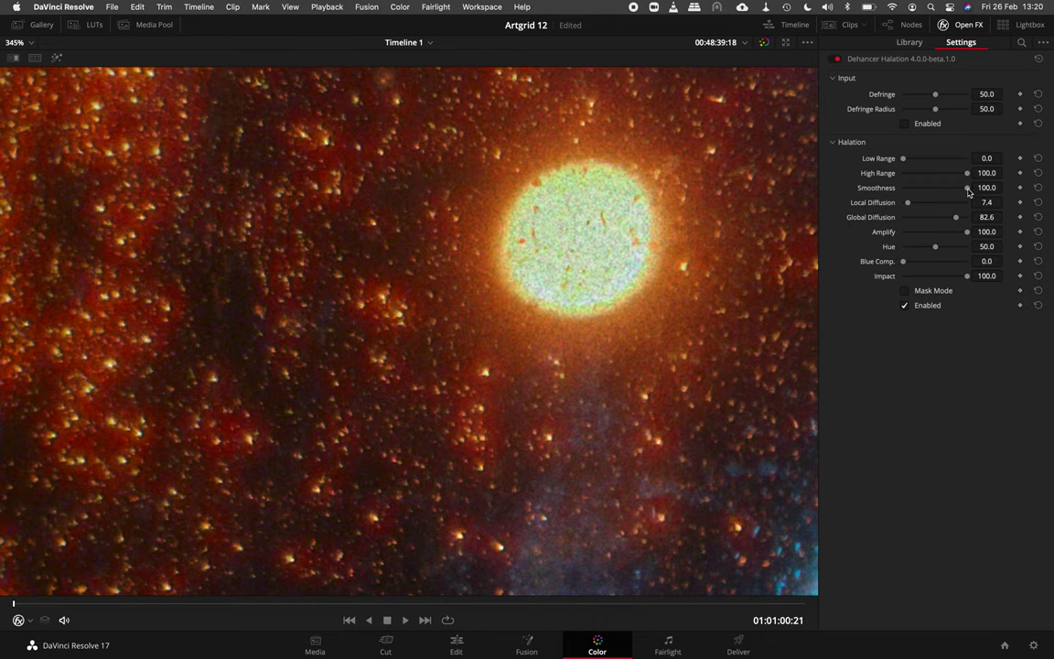
pyautogui.moveTo(970, 188); pyautogui.dragTo(870, 193)
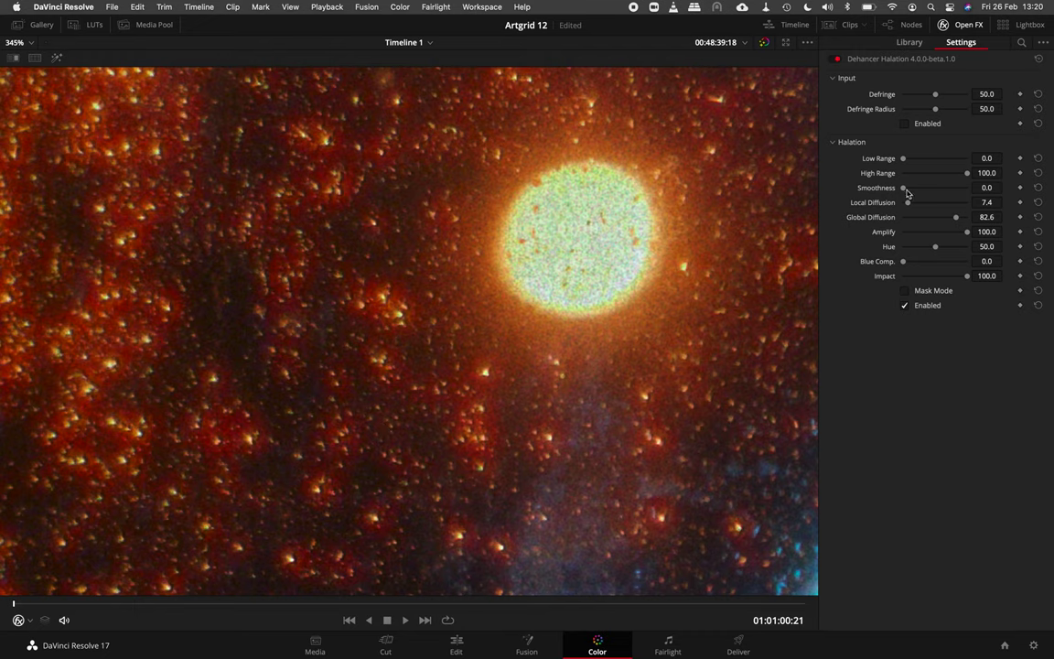
pyautogui.moveTo(913, 189); pyautogui.dragTo(987, 197)
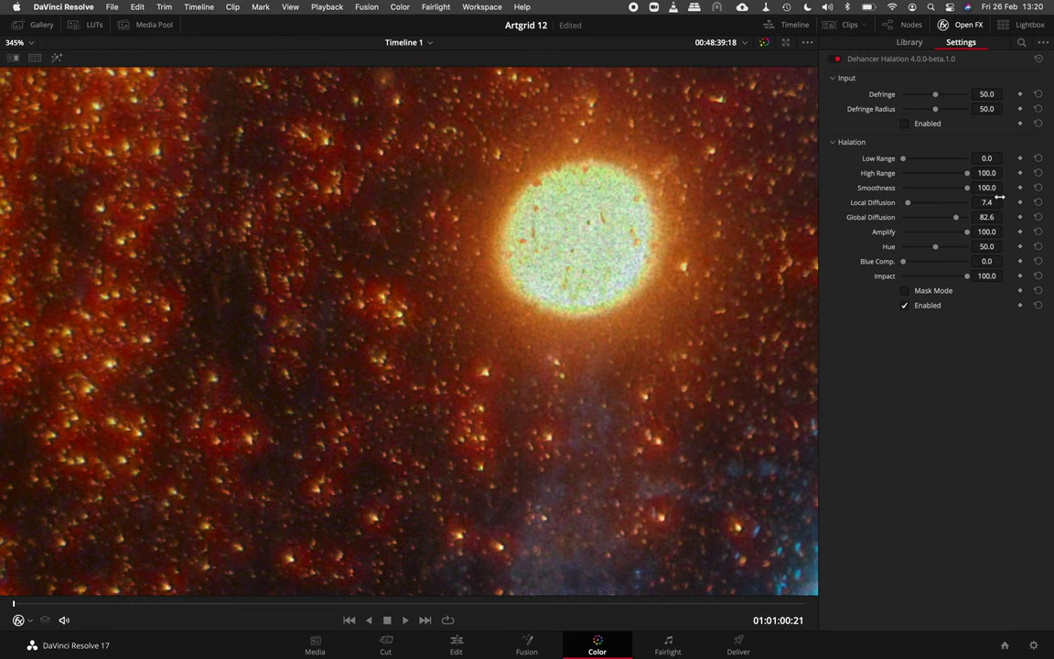
pyautogui.hotkey('shift', 'z')
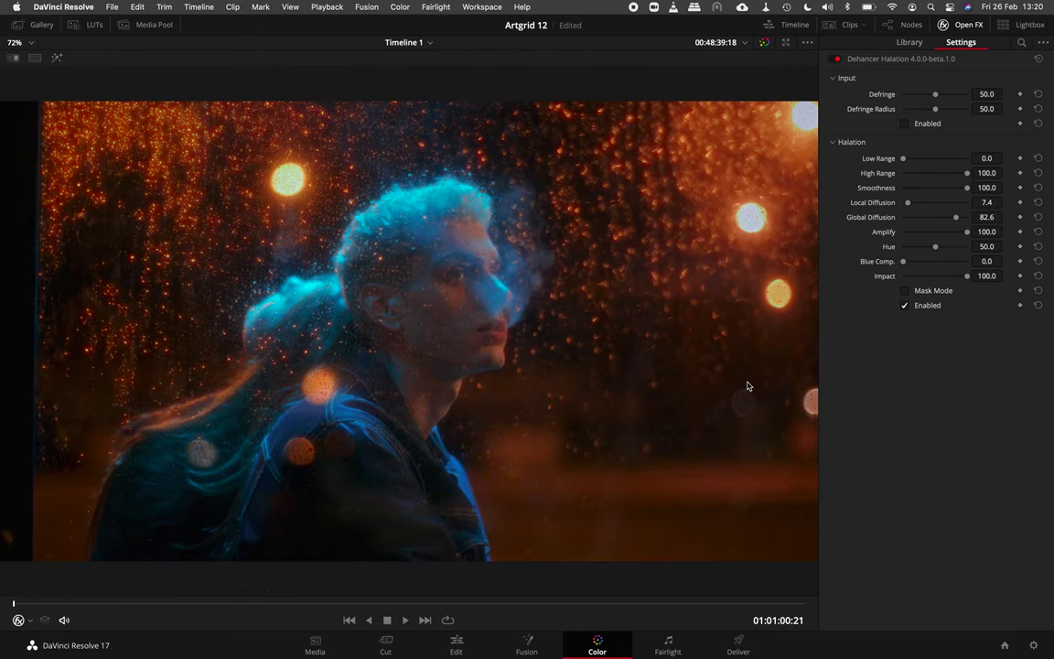
# Switch to projector clip 04 and show it full-size in the enhanced viewer.
pyautogui.hotkey('alt', 'f')
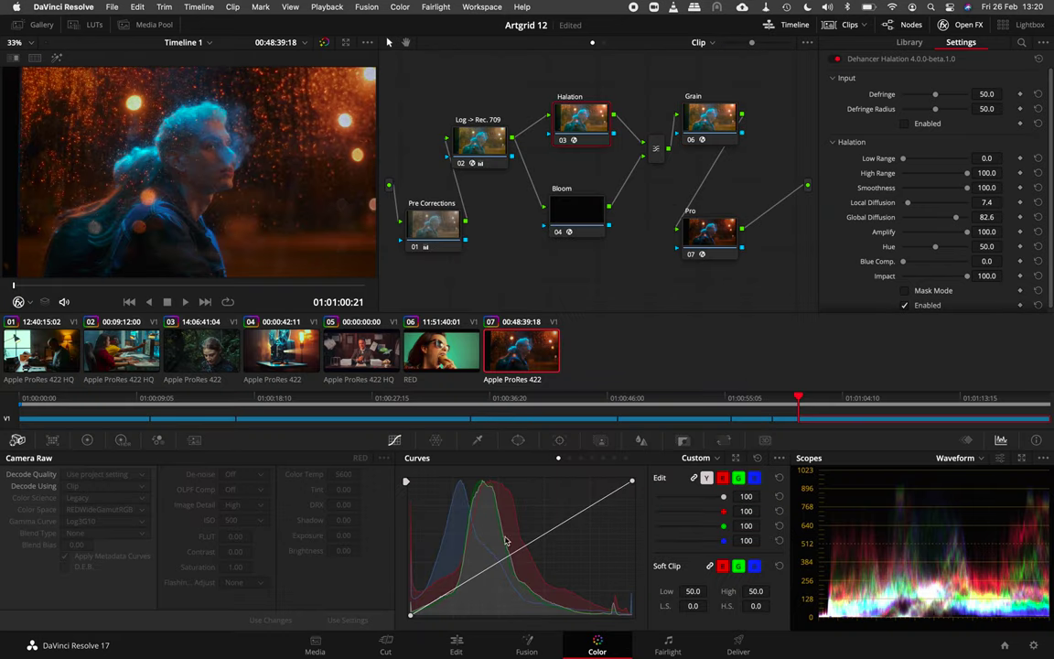
pyautogui.click(302, 355)
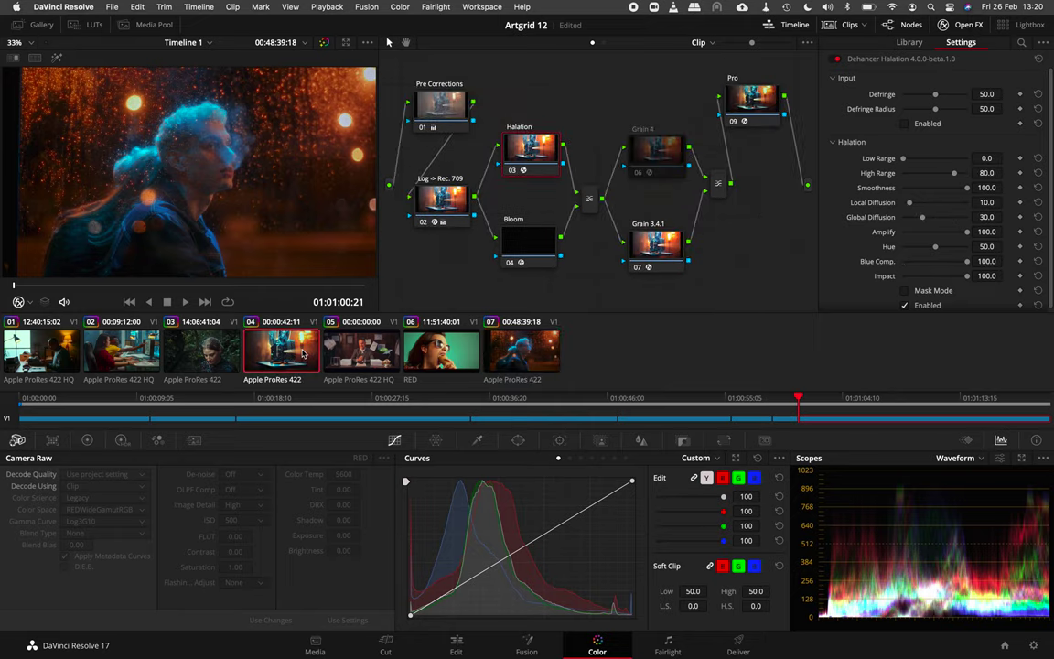
pyautogui.hotkey('alt', 'f')
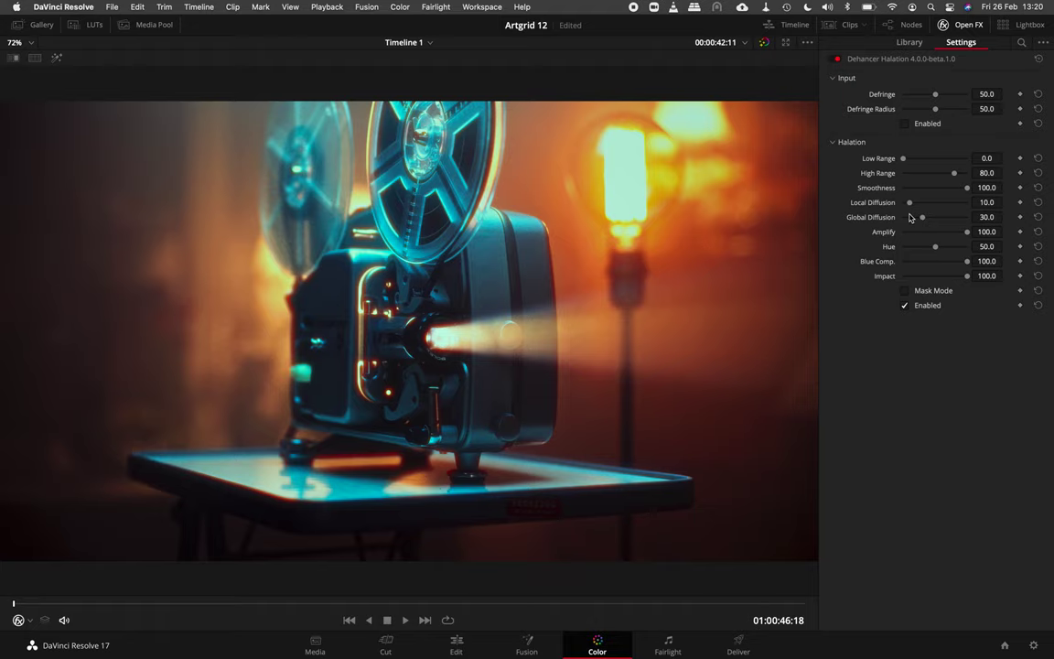
# Zoom into the projector lens, try larger Local Diffusion values, re-enable halation, and settle at 13.8.
pyautogui.press('super+equal')
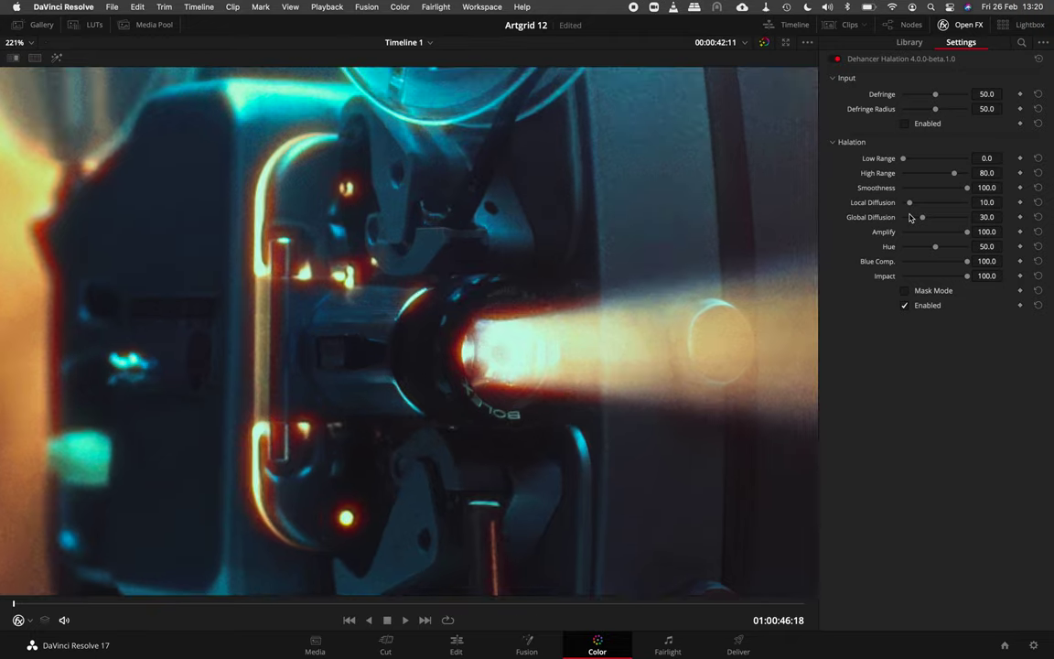
pyautogui.press('super+equal')
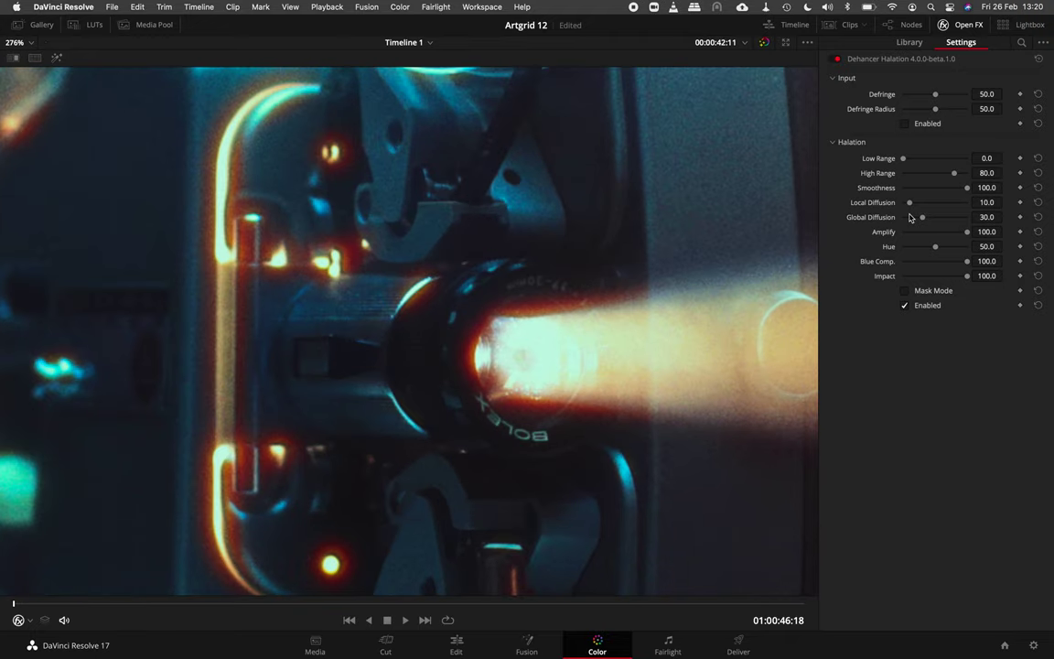
pyautogui.moveTo(910, 202)
pyautogui.mouseDown()
pyautogui.moveTo(961, 204)
pyautogui.moveTo(924, 203)
pyautogui.mouseUp()
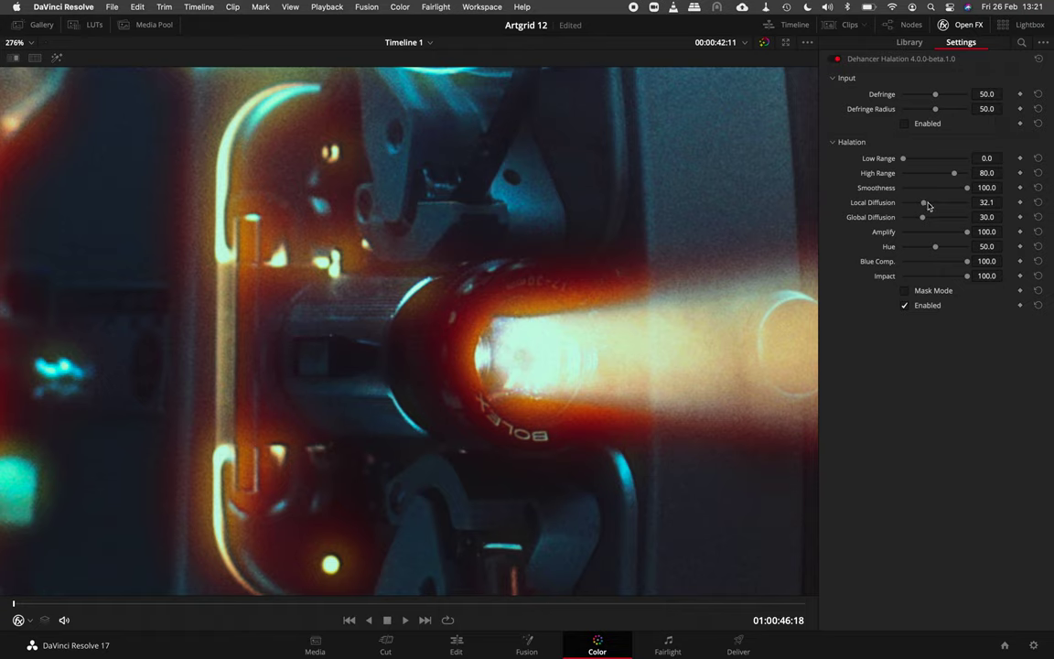
pyautogui.moveTo(923, 203); pyautogui.dragTo(928, 203)
pyautogui.hotkey('shift', 'z')
pyautogui.click(906, 306)
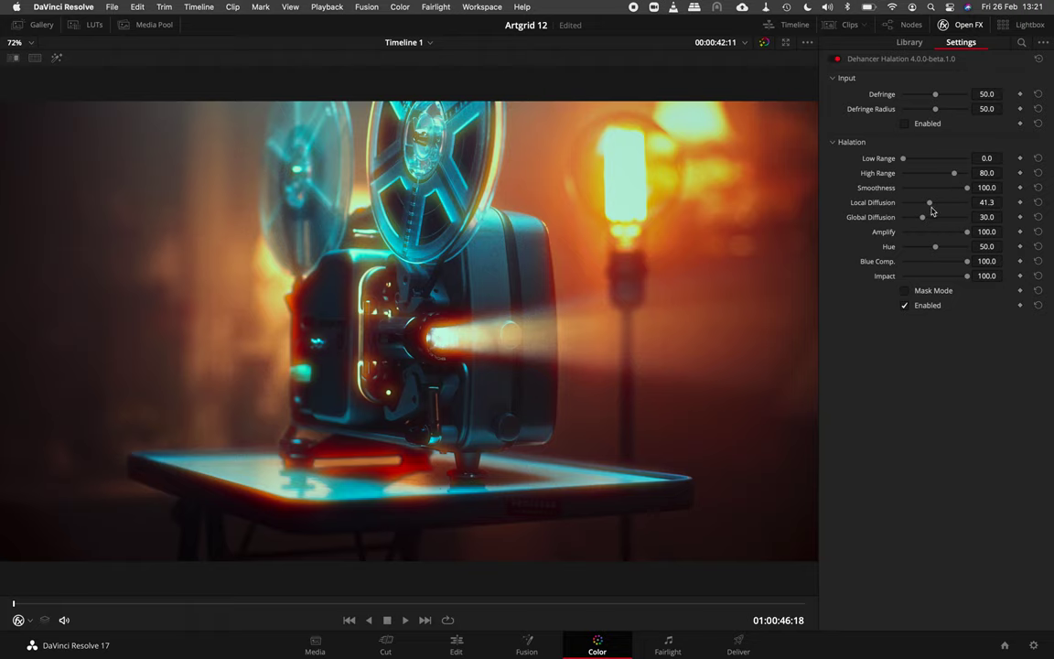
pyautogui.moveTo(930, 203)
pyautogui.mouseDown()
pyautogui.moveTo(957, 205)
pyautogui.moveTo(918, 204)
pyautogui.mouseUp()
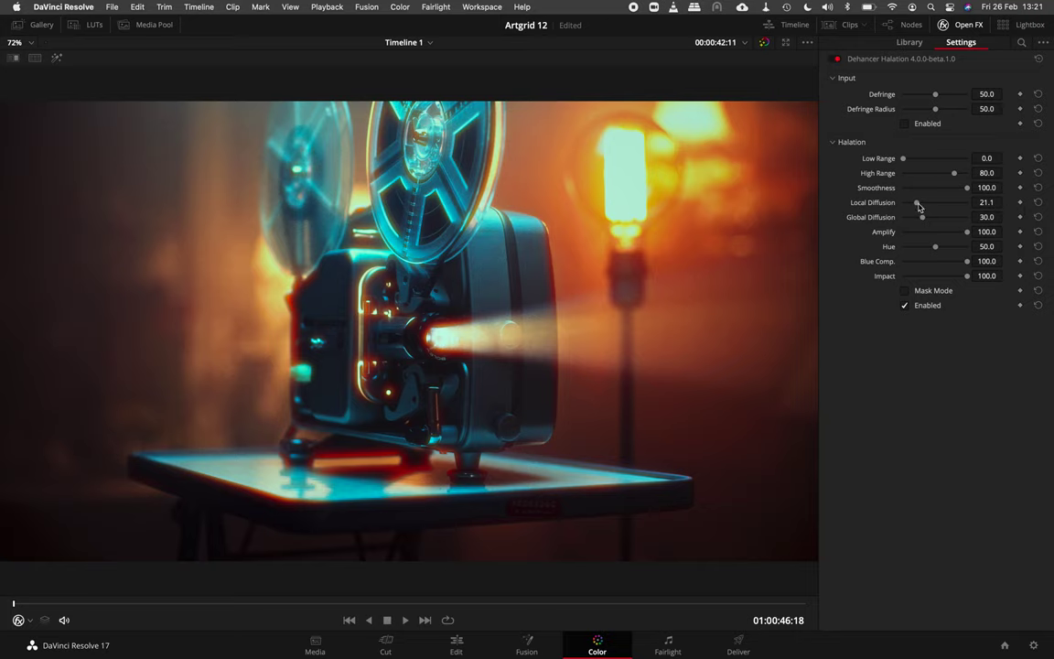
pyautogui.moveTo(918, 204); pyautogui.dragTo(913, 203)
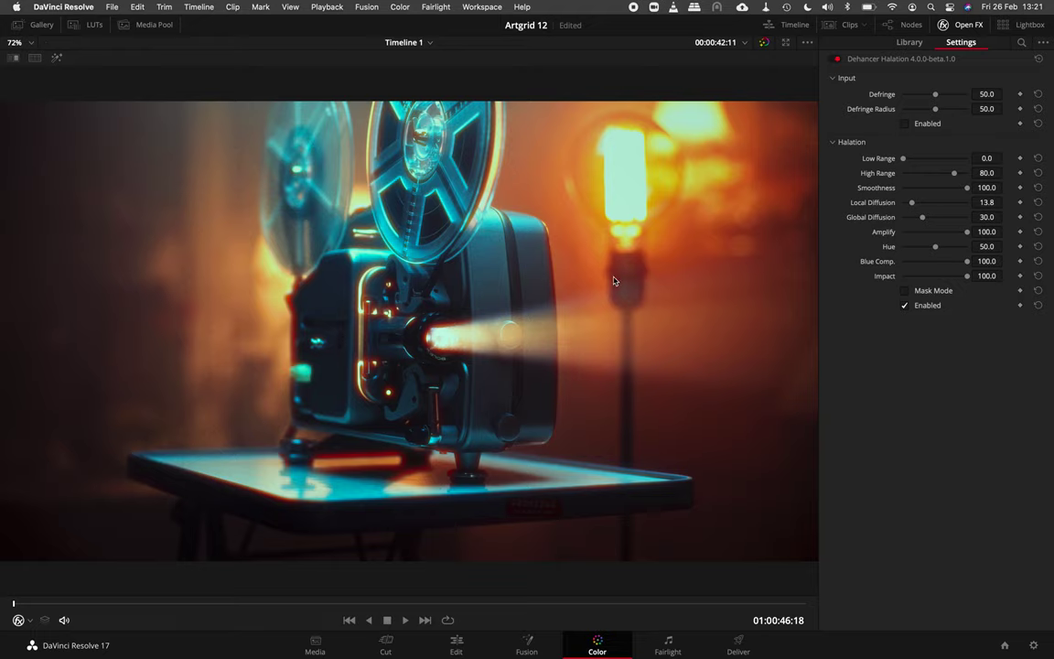
# Zoom in, drop Local Diffusion to 0.0, and toggle the halation to compare.
pyautogui.scroll(2, 370, 309)
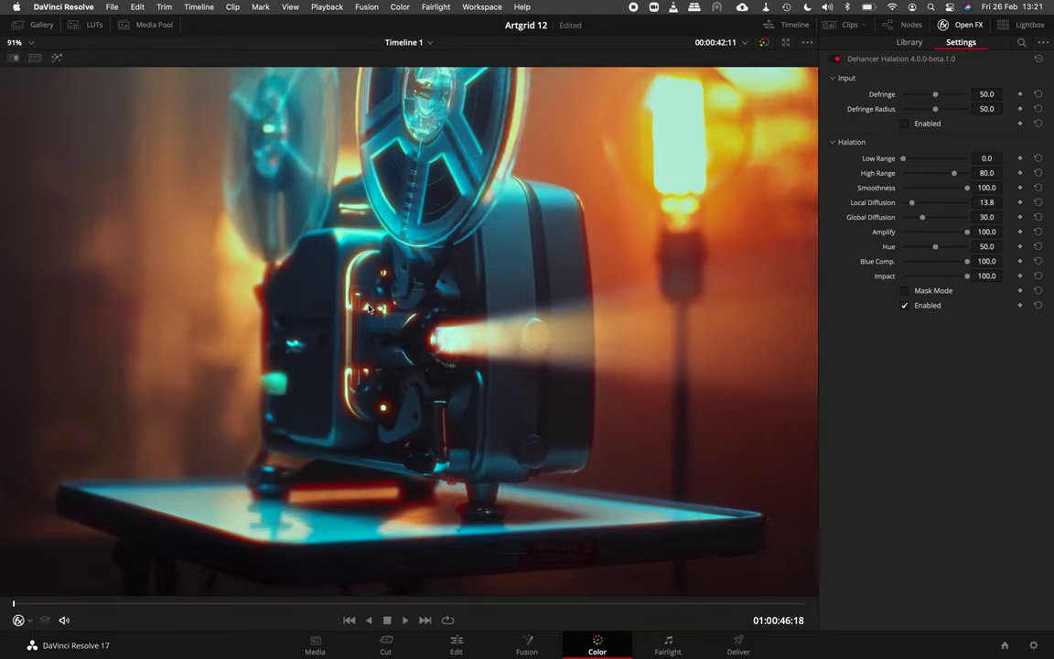
pyautogui.scroll(4, 370, 308)
pyautogui.scroll(3, 370, 309)
pyautogui.scroll(2, 370, 308)
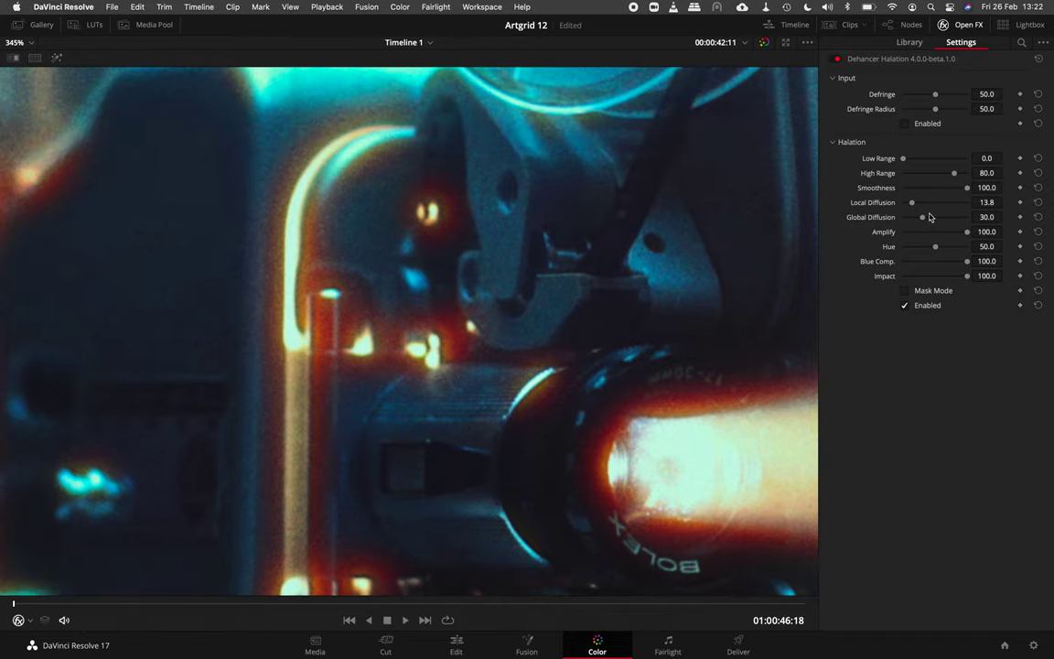
pyautogui.moveTo(913, 203); pyautogui.dragTo(894, 208)
pyautogui.click(904, 304)
pyautogui.click(905, 305)
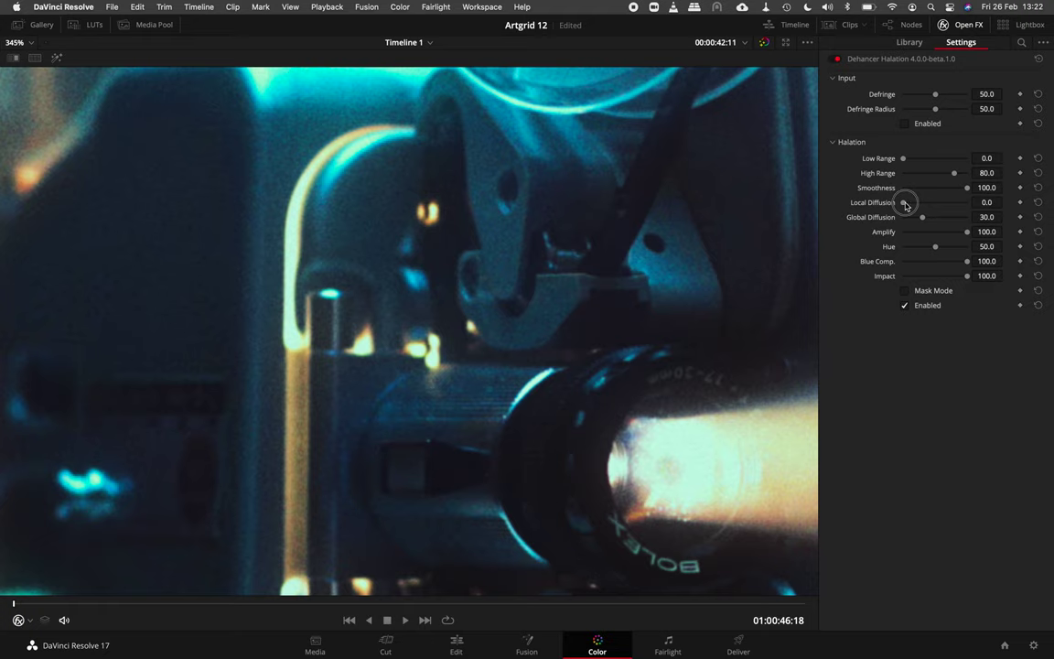
# Compare extra diffusion on the glow, ending at Global Diffusion 90.8 with the full frame shown.
pyautogui.moveTo(904, 203); pyautogui.dragTo(920, 205)
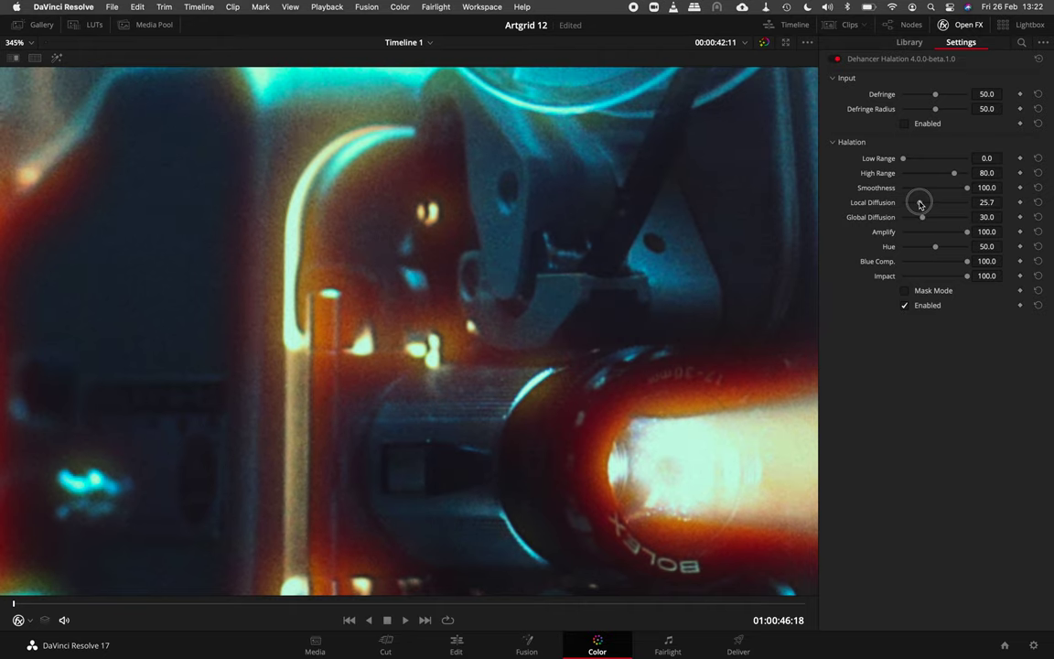
pyautogui.click(906, 306)
pyautogui.click(905, 306)
pyautogui.moveTo(921, 203)
pyautogui.mouseDown()
pyautogui.moveTo(902, 204)
pyautogui.moveTo(962, 221)
pyautogui.mouseUp()
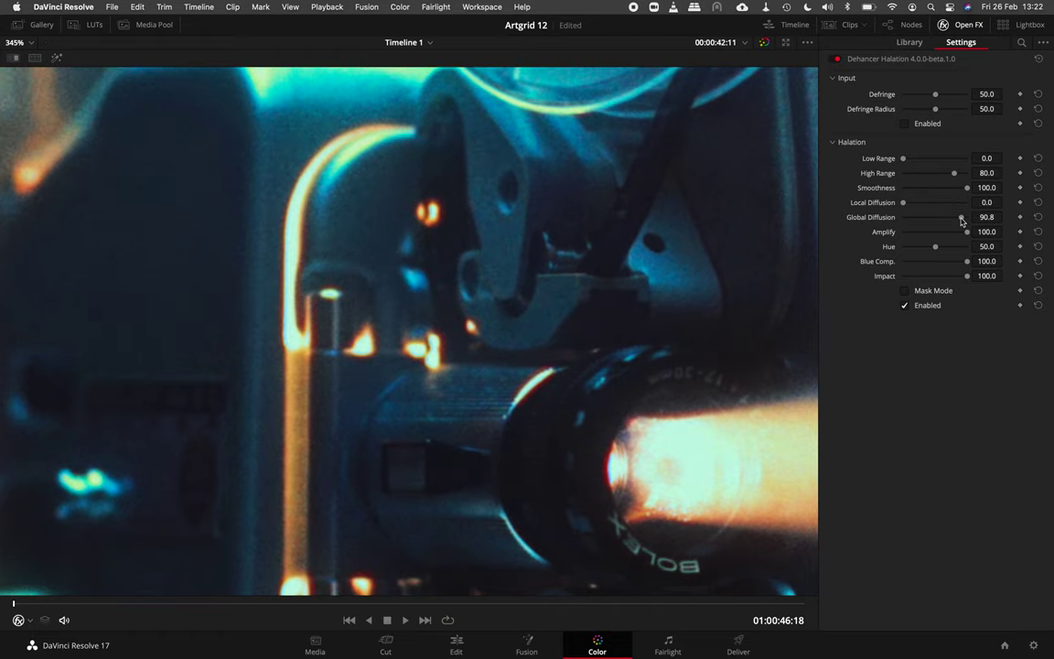
pyautogui.hotkey('shift', 'z')
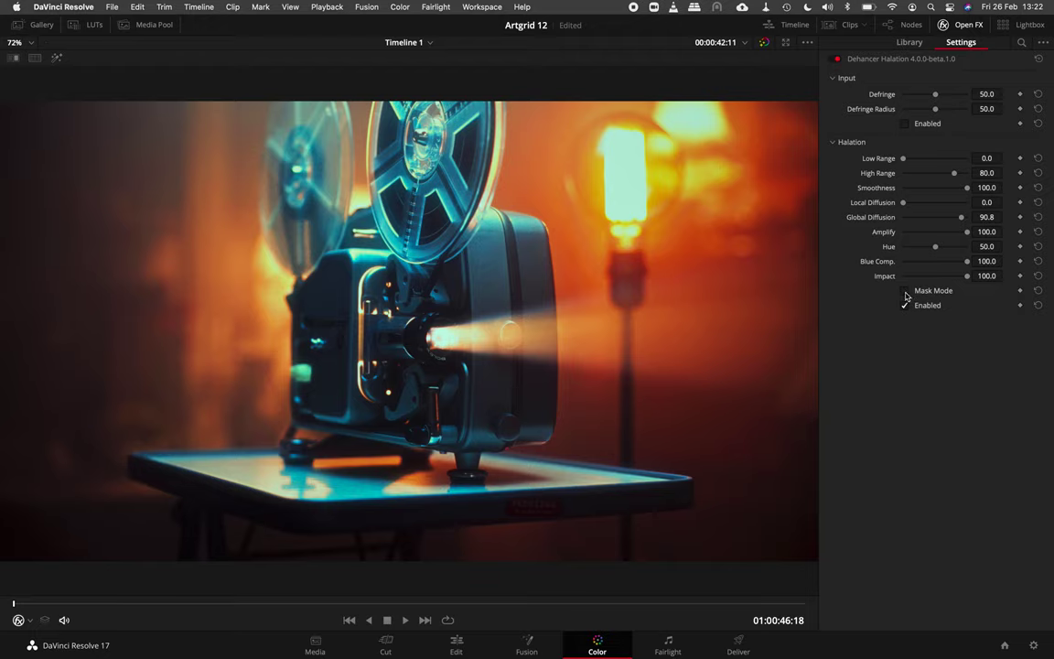
# Toggle Mask Mode and the halation effect to inspect the projector's halation mask.
pyautogui.click(905, 291)
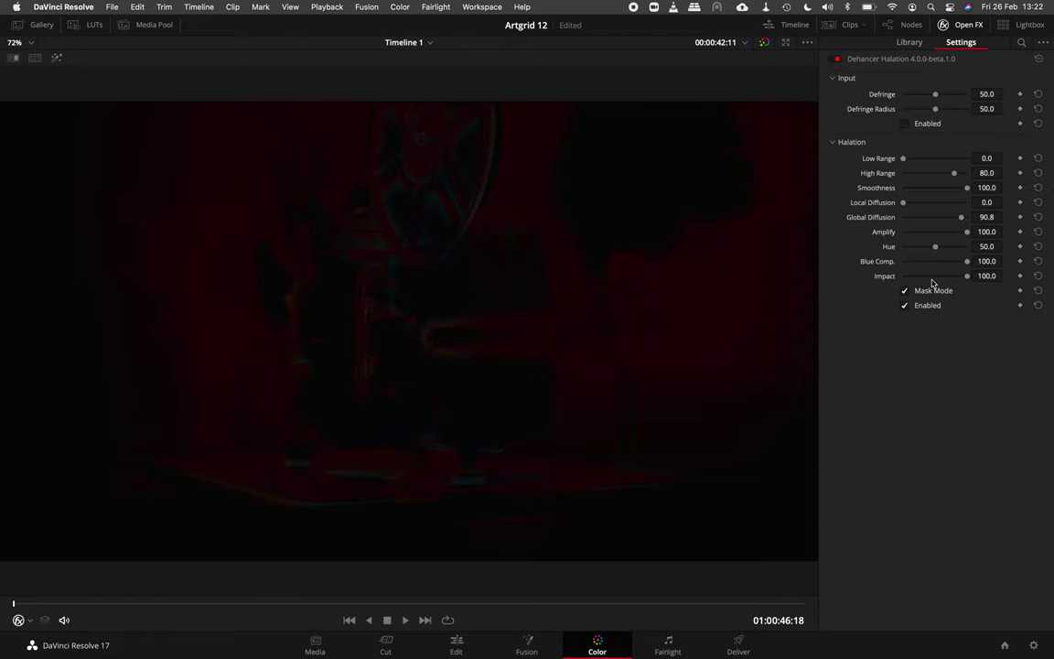
pyautogui.click(905, 292)
pyautogui.click(905, 292)
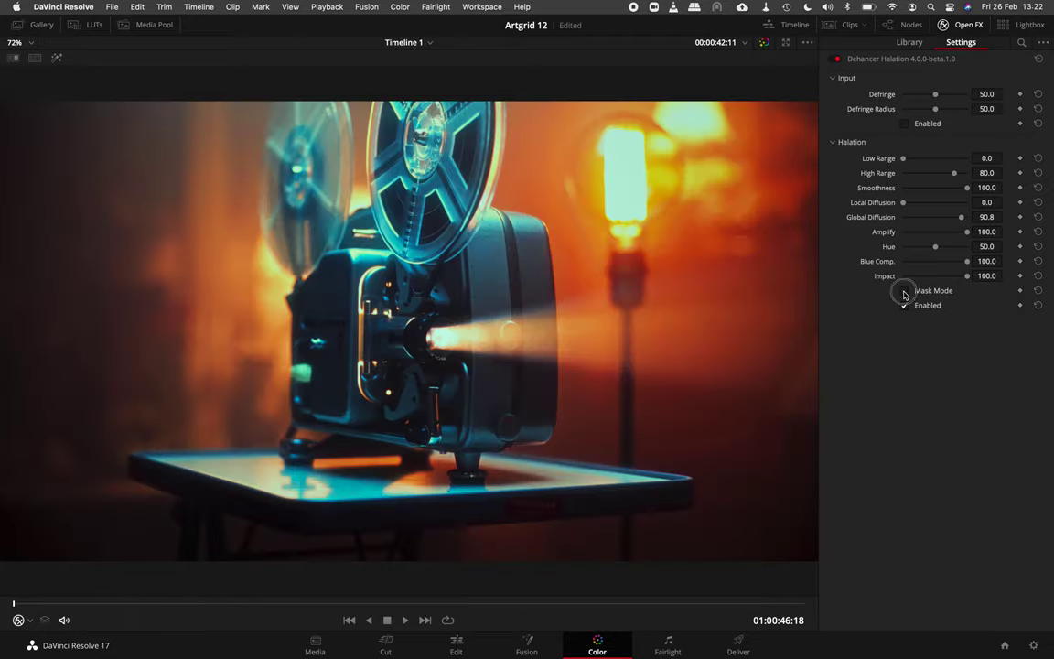
pyautogui.click(905, 306)
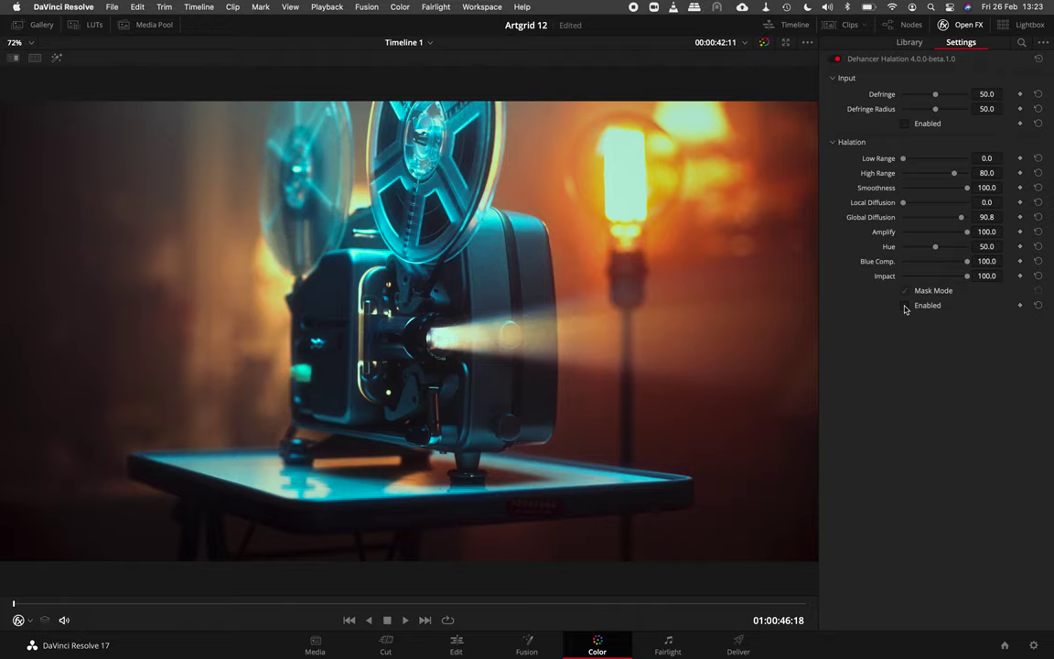
pyautogui.click(905, 306)
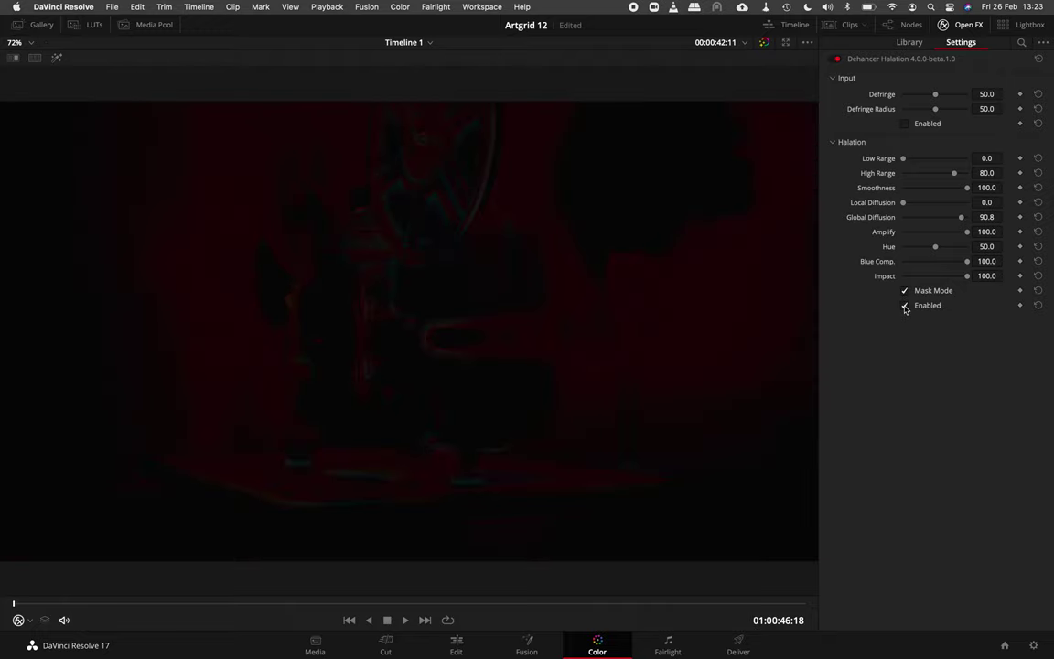
# Drag Global Diffusion to 0, then up to the full 100, and leave Mask Mode.
pyautogui.click(942, 216)
pyautogui.moveTo(942, 220); pyautogui.dragTo(902, 221)
pyautogui.moveTo(904, 217); pyautogui.dragTo(977, 224)
pyautogui.click(905, 291)
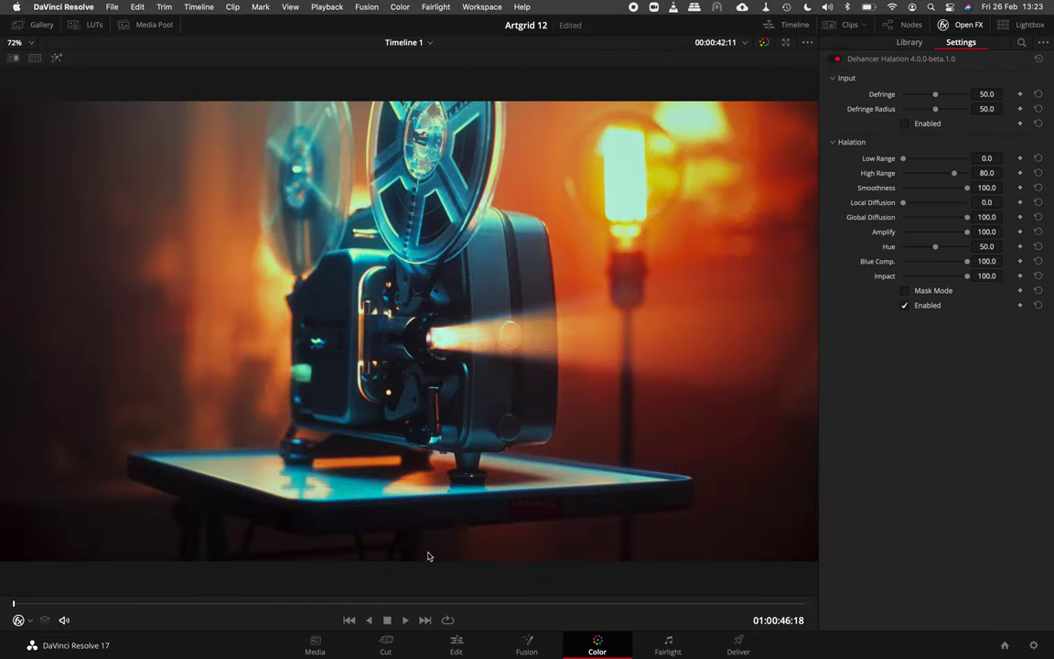
# Bring up clip 06, the ice-cream shot, and toggle its halation on and off to compare.
pyautogui.hotkey('alt', 'f')
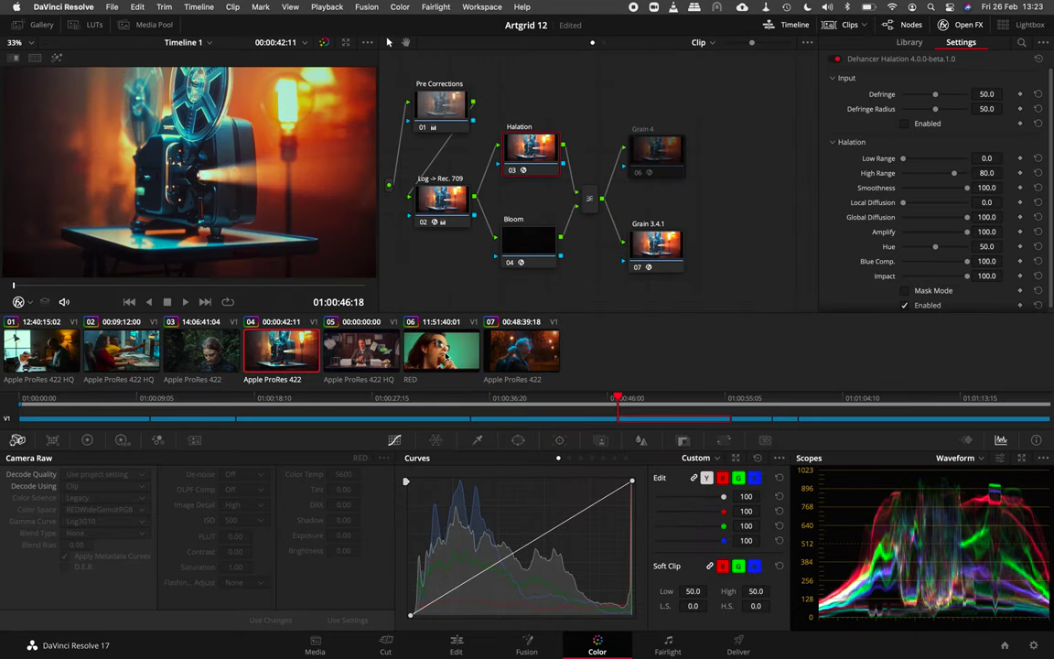
pyautogui.press('Down')
pyautogui.press('Down')
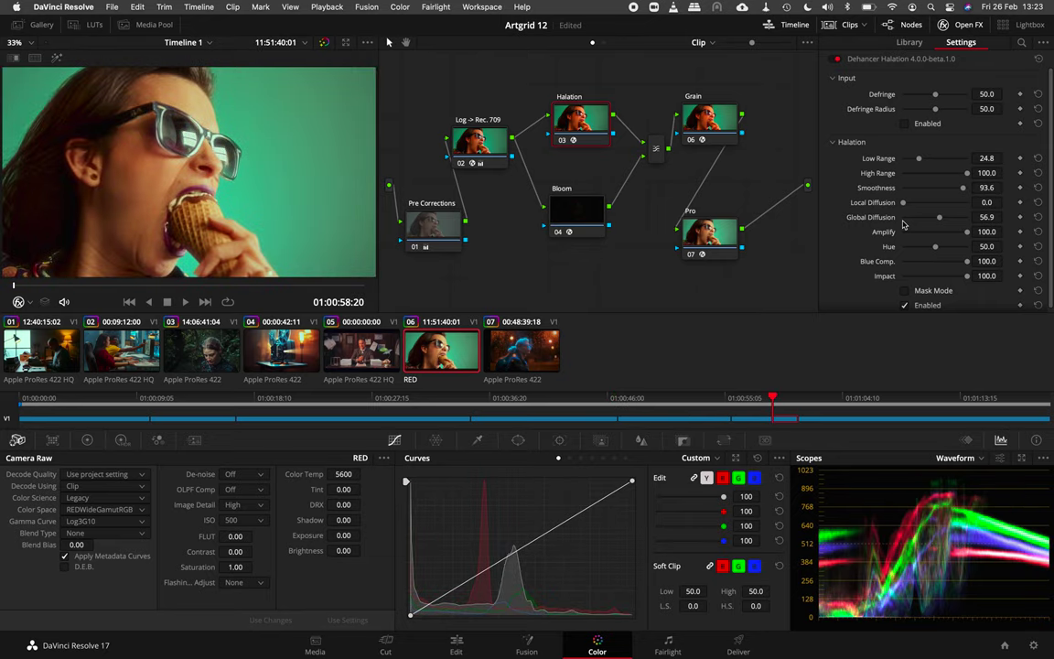
pyautogui.scroll(-1, 902, 265)
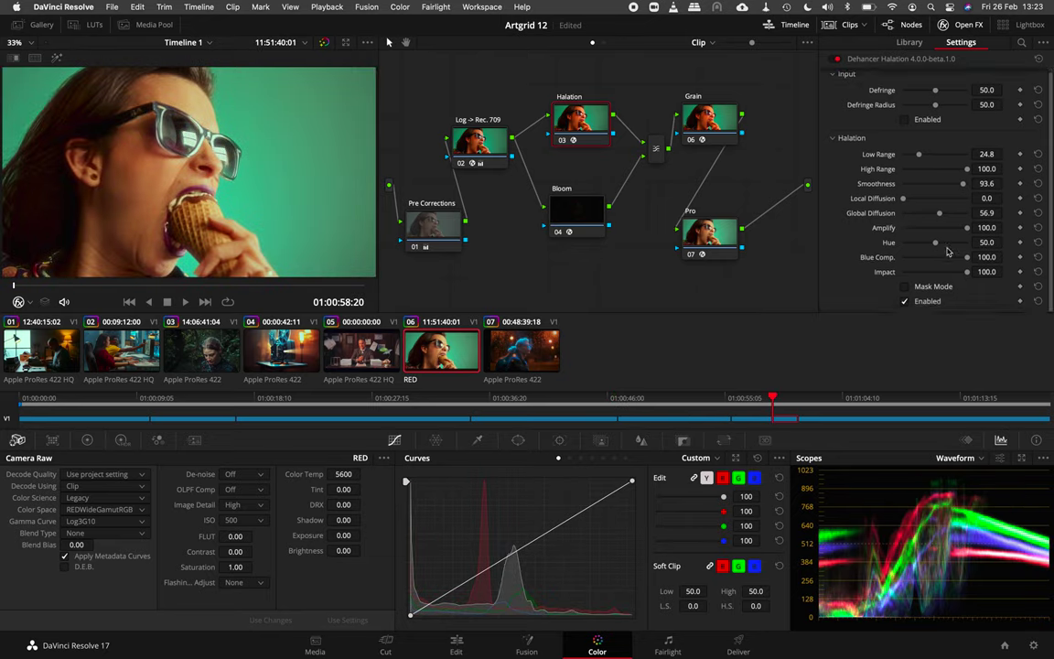
pyautogui.click(905, 301)
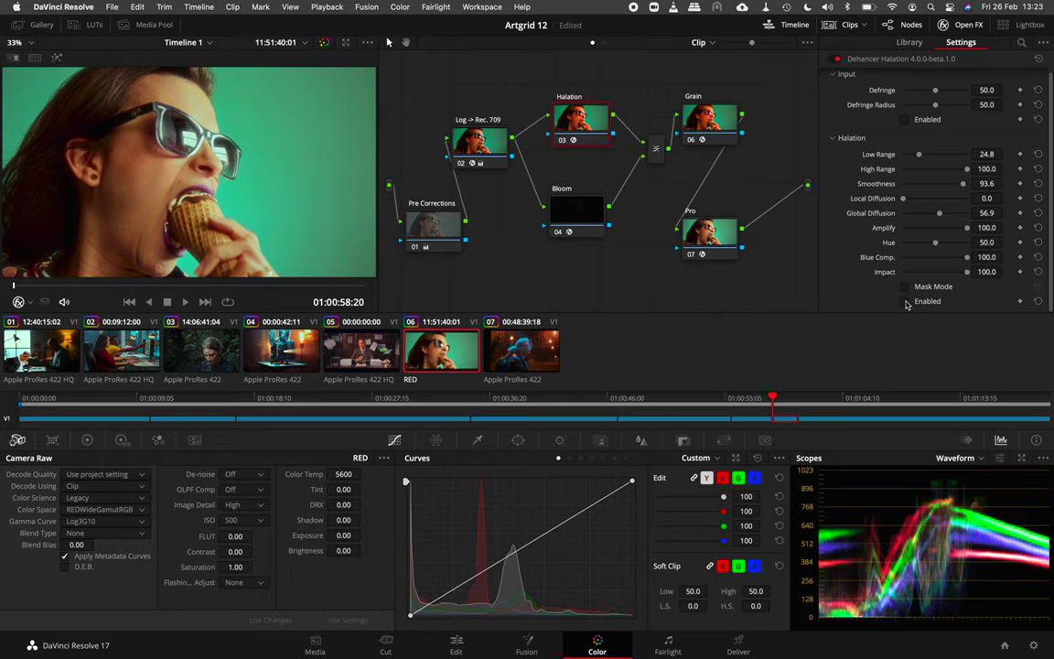
pyautogui.click(907, 303)
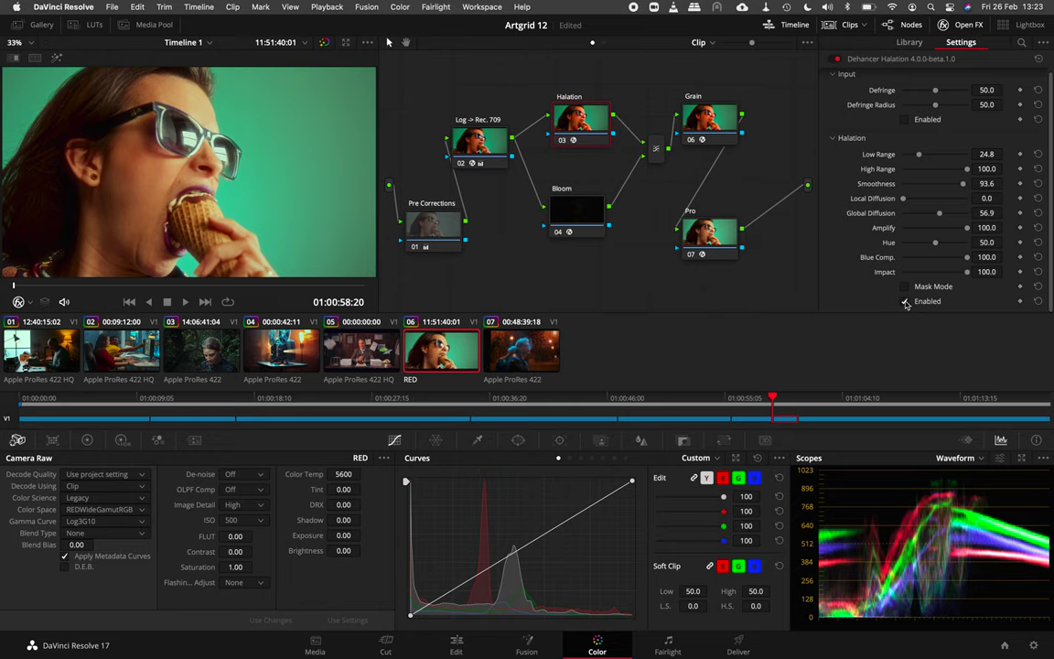
pyautogui.click(906, 303)
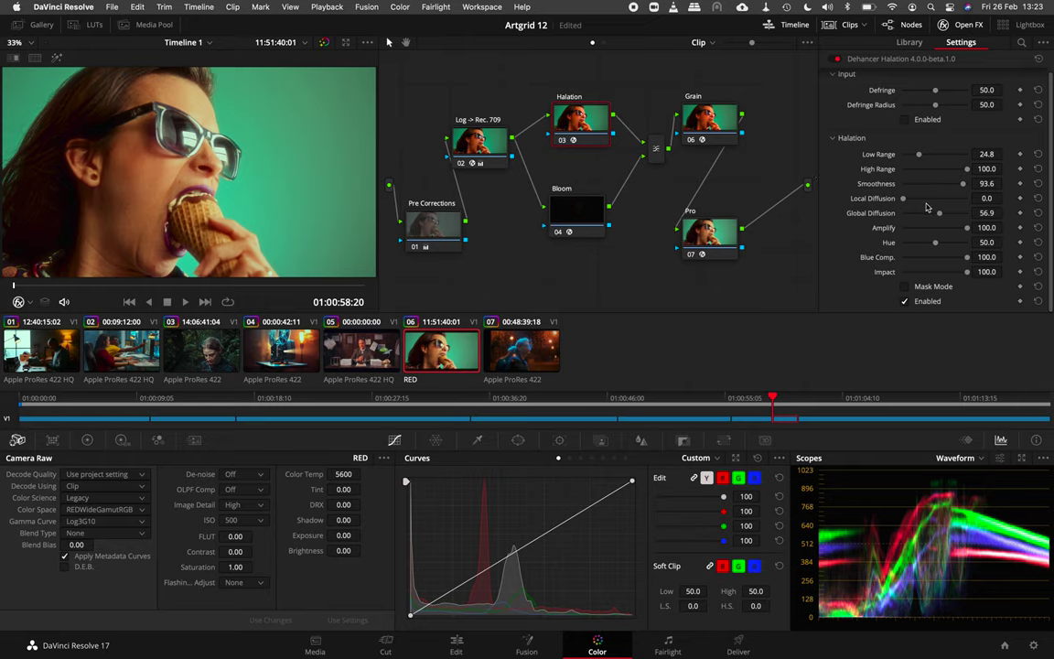
# Try Local Diffusion at 18.4, compare with halation off and on, then reset it to 0.
pyautogui.moveTo(903, 199); pyautogui.dragTo(806, 183)
pyautogui.moveTo(903, 199); pyautogui.dragTo(915, 201)
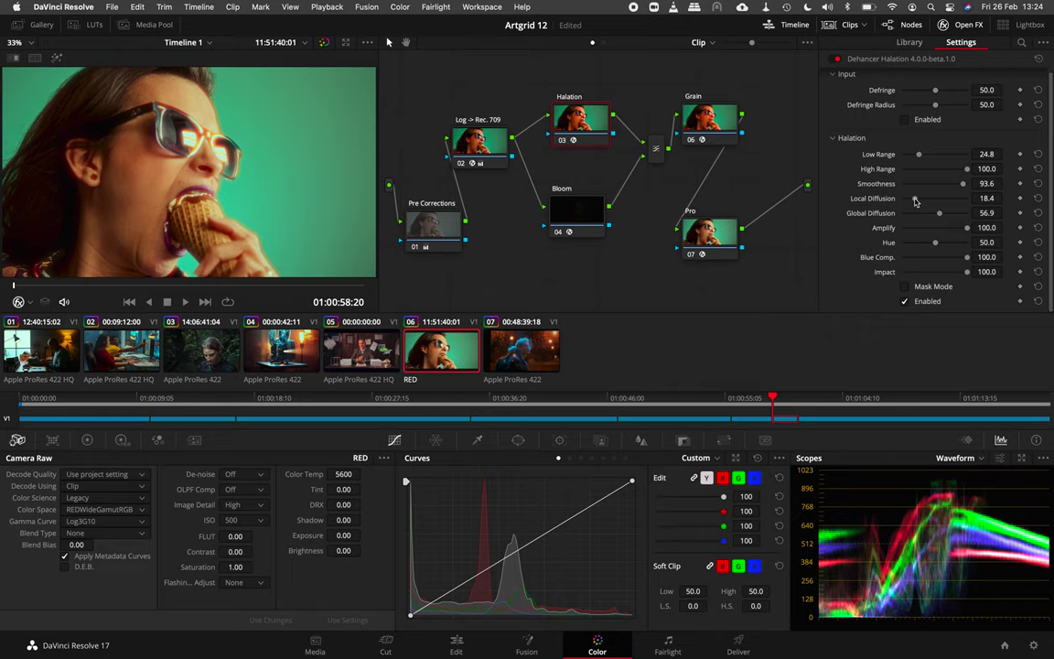
pyautogui.click(905, 301)
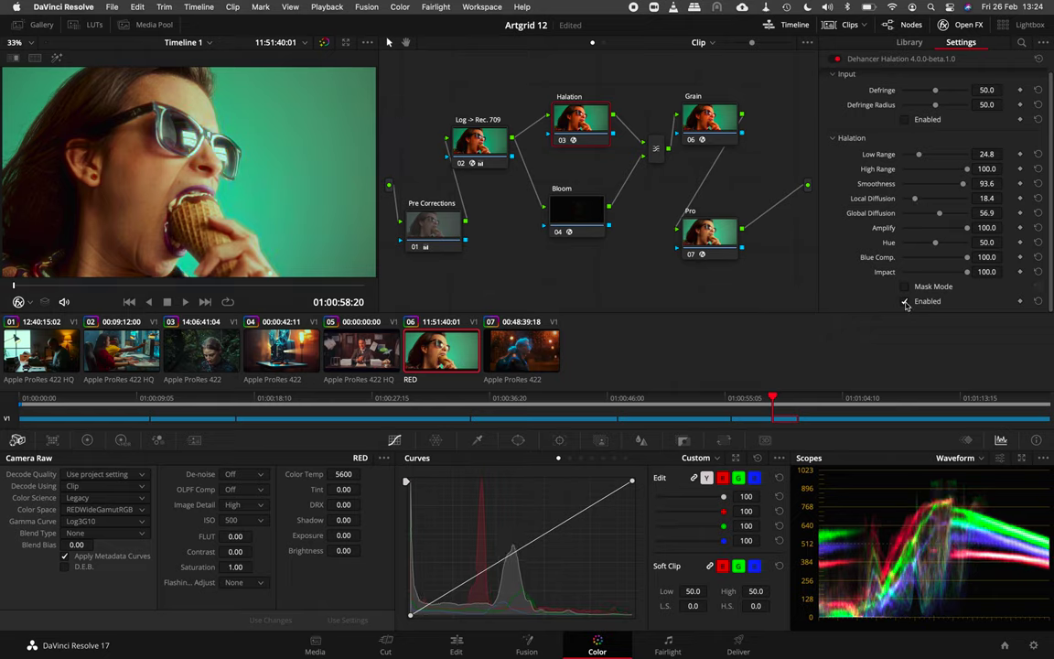
pyautogui.click(906, 301)
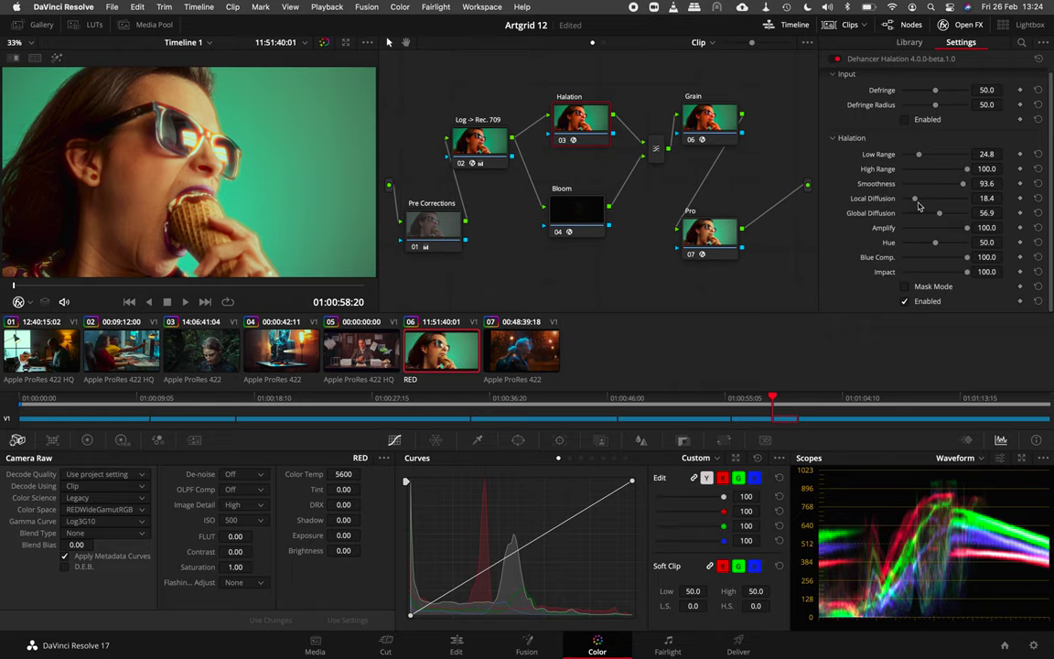
pyautogui.moveTo(917, 200); pyautogui.dragTo(797, 199)
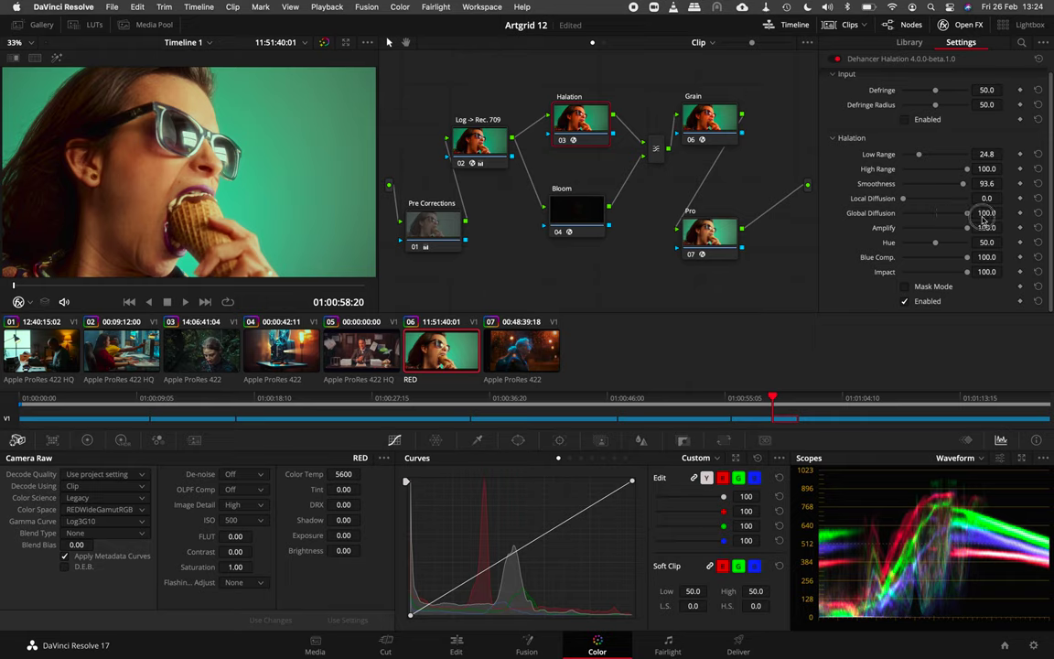
# Raise Global Diffusion to 100 and compare the image with and without halation.
pyautogui.moveTo(942, 215); pyautogui.dragTo(972, 213)
pyautogui.click(906, 301)
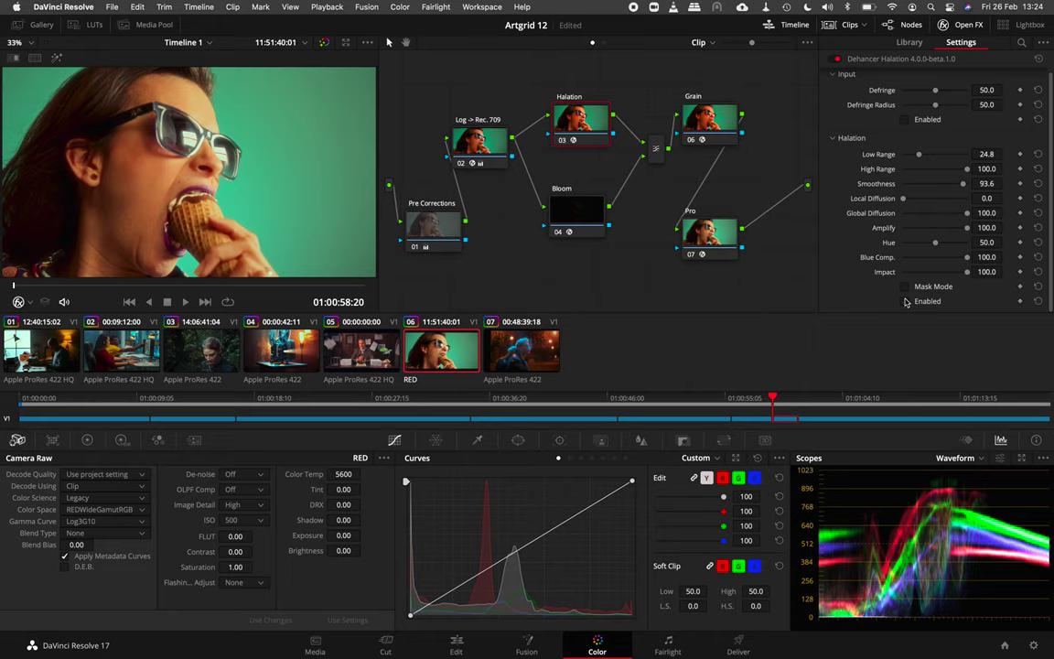
pyautogui.click(905, 302)
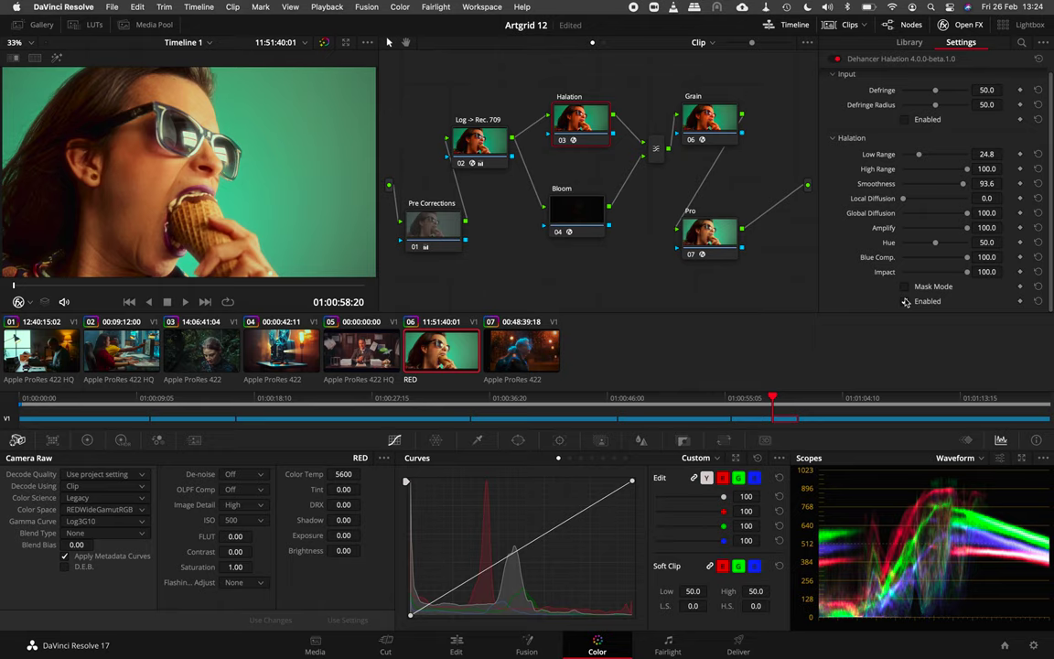
pyautogui.click(905, 302)
pyautogui.click(291, 354)
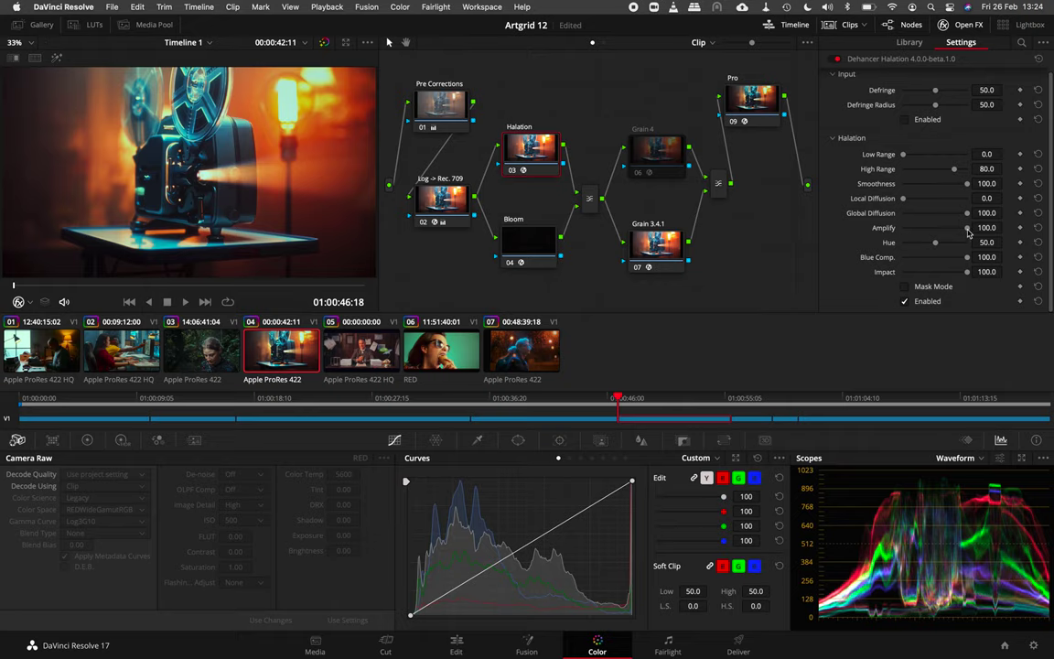
pyautogui.hotkey('alt', 'f')
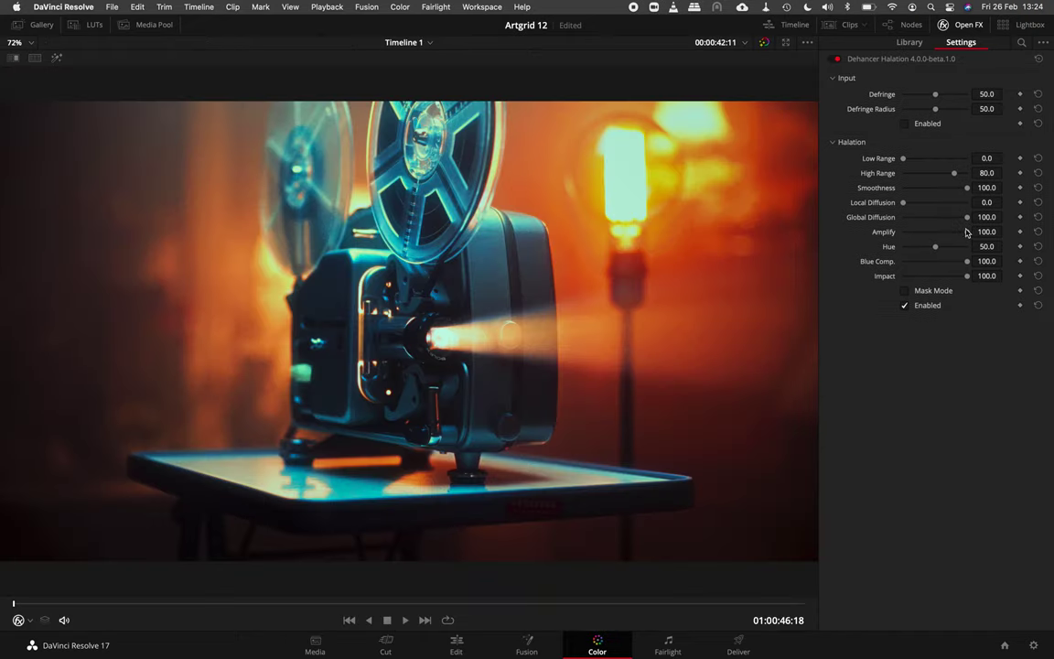
pyautogui.moveTo(967, 233)
pyautogui.mouseDown()
pyautogui.moveTo(902, 243)
pyautogui.moveTo(895, 232)
pyautogui.moveTo(911, 206)
pyautogui.mouseUp()
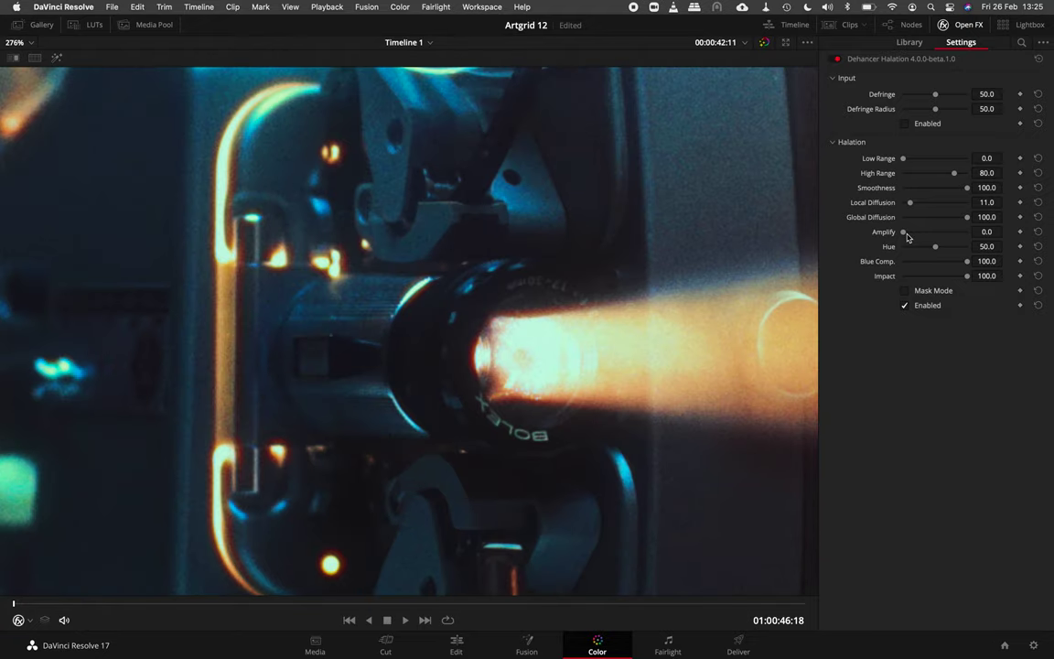
pyautogui.moveTo(904, 233); pyautogui.dragTo(988, 243)
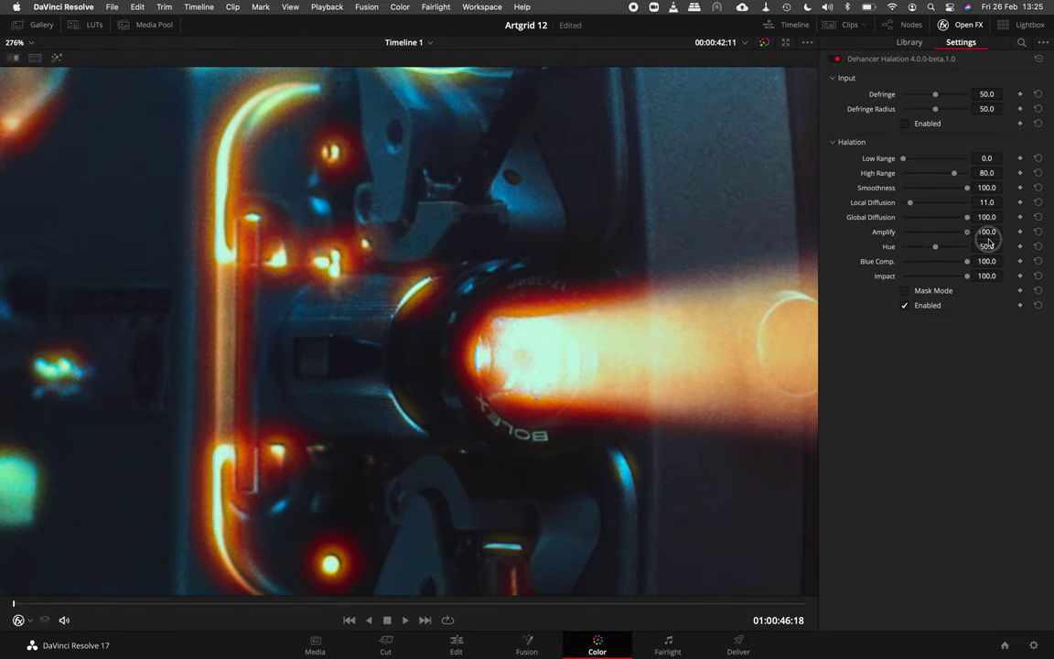
pyautogui.doubleClick(893, 235)
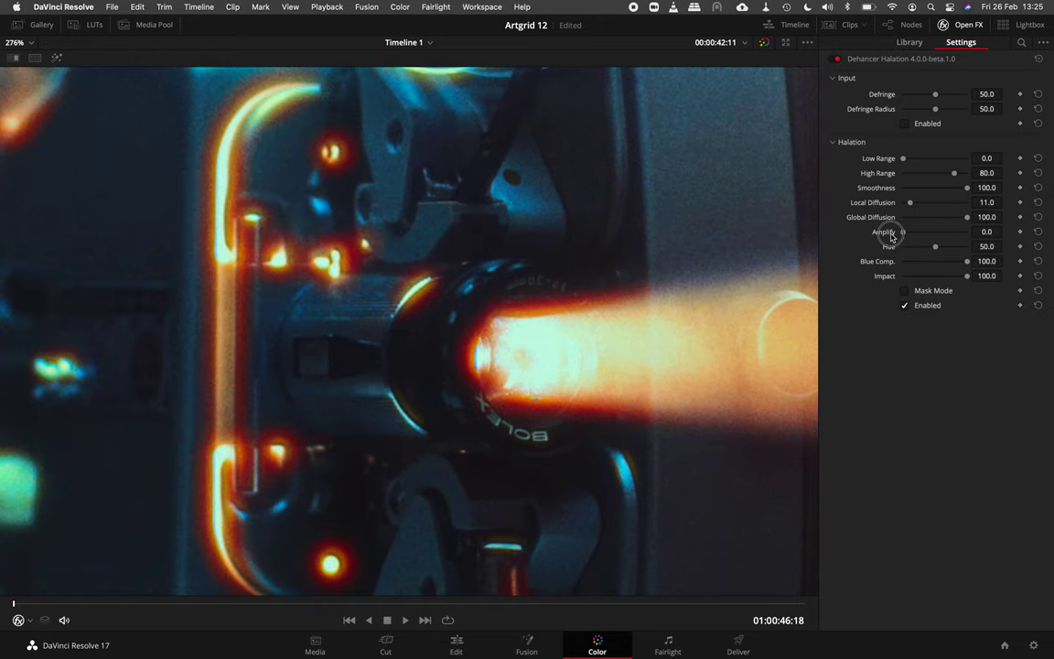
pyautogui.moveTo(901, 234); pyautogui.dragTo(981, 233)
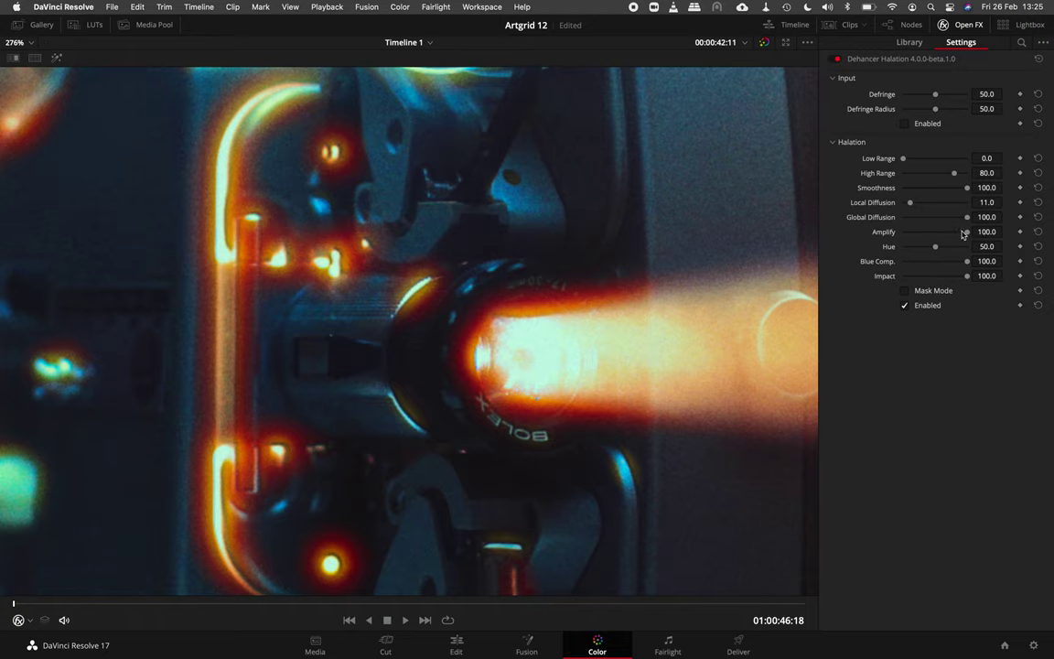
pyautogui.moveTo(968, 232)
pyautogui.mouseDown()
pyautogui.moveTo(914, 237)
pyautogui.moveTo(995, 242)
pyautogui.mouseUp()
# Zoom the viewer to 540% and pan right to the glow around the projector lens.
pyautogui.scroll(5, 513, 366)
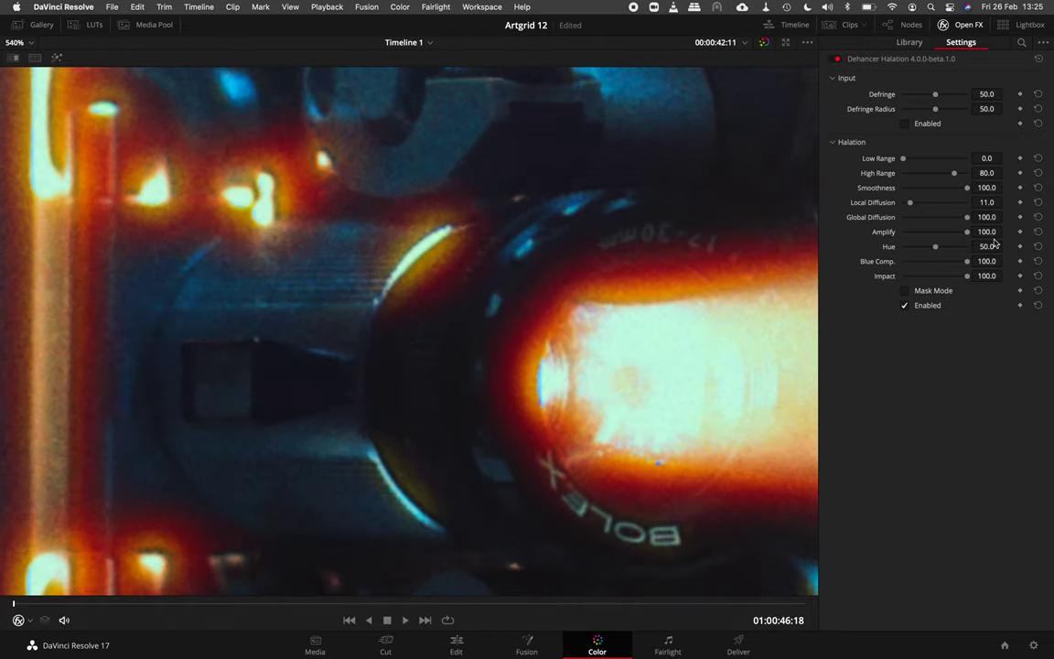
pyautogui.hscroll(5, 563, 419)
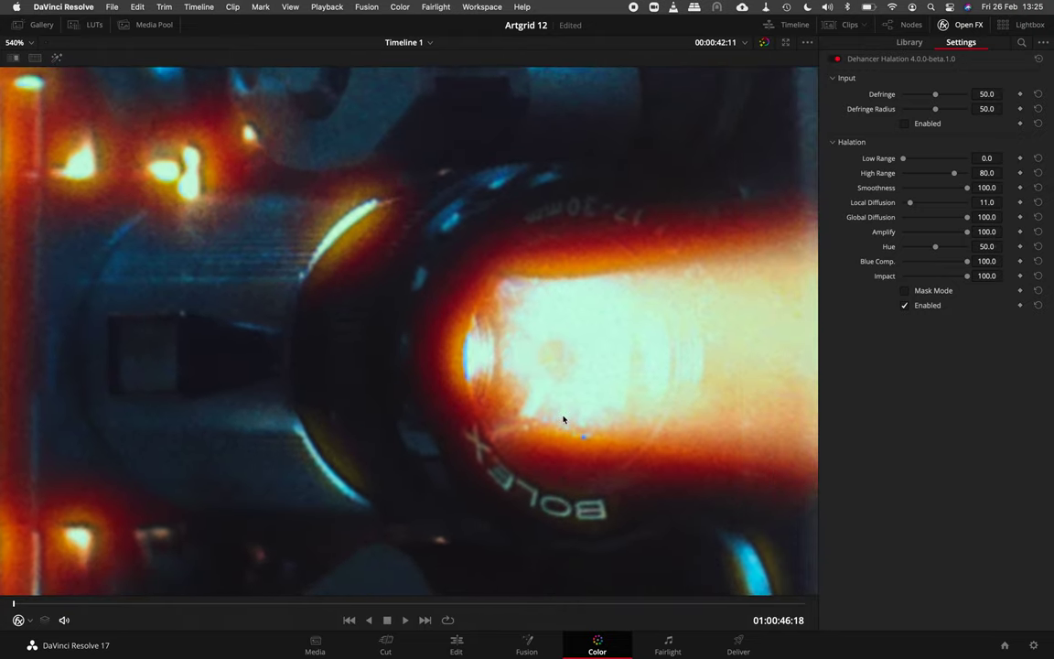
pyautogui.hscroll(3, 563, 419)
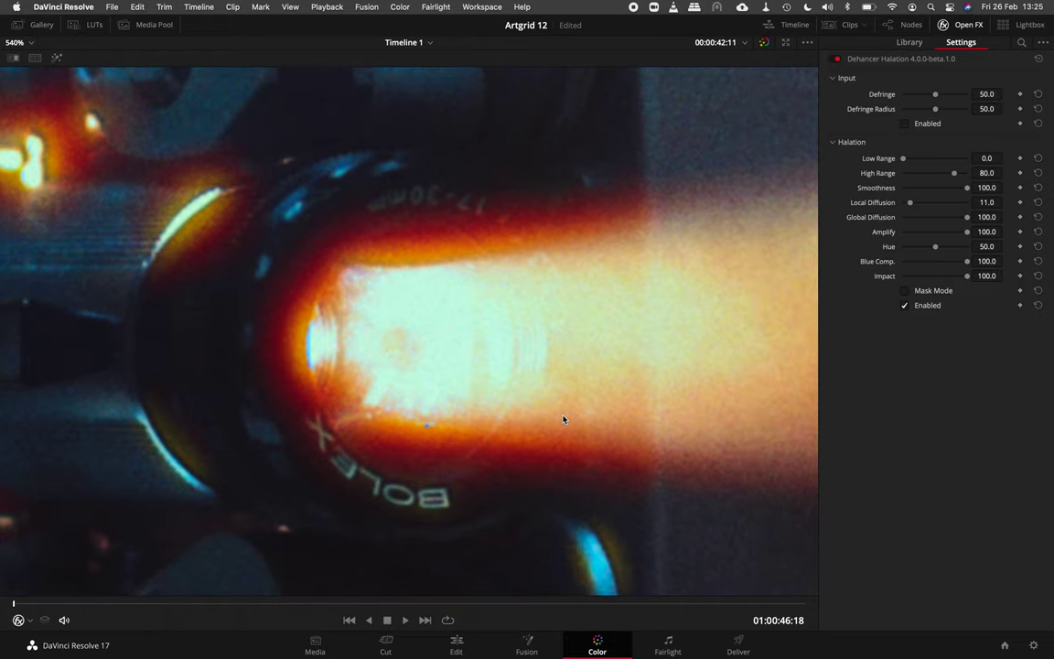
pyautogui.hscroll(2, 563, 419)
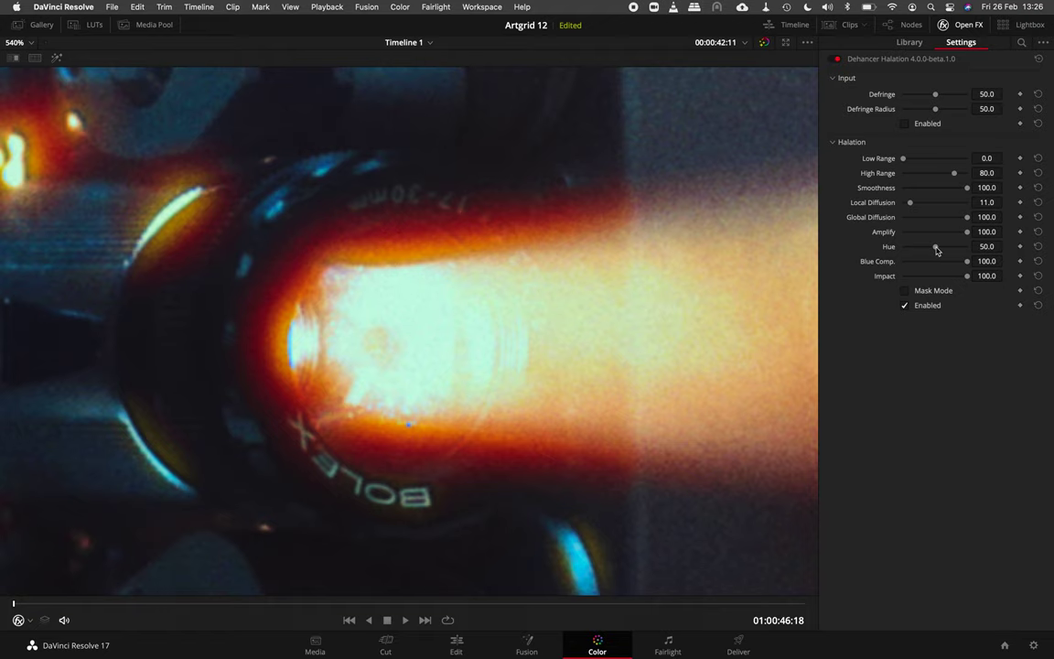
pyautogui.moveTo(937, 247); pyautogui.dragTo(869, 257)
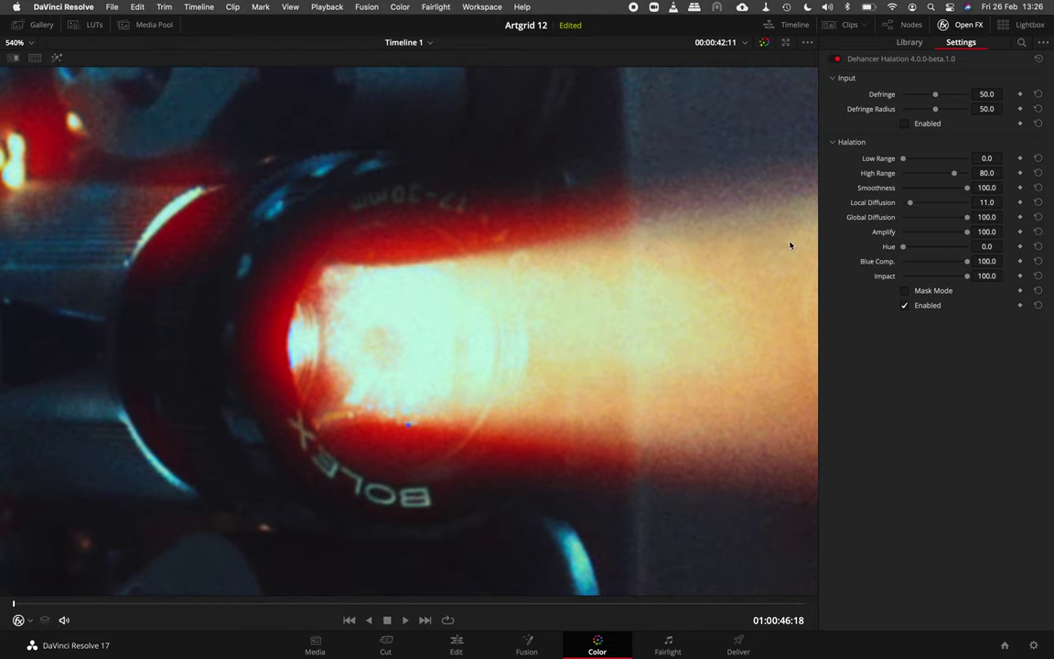
pyautogui.moveTo(904, 247); pyautogui.dragTo(981, 248)
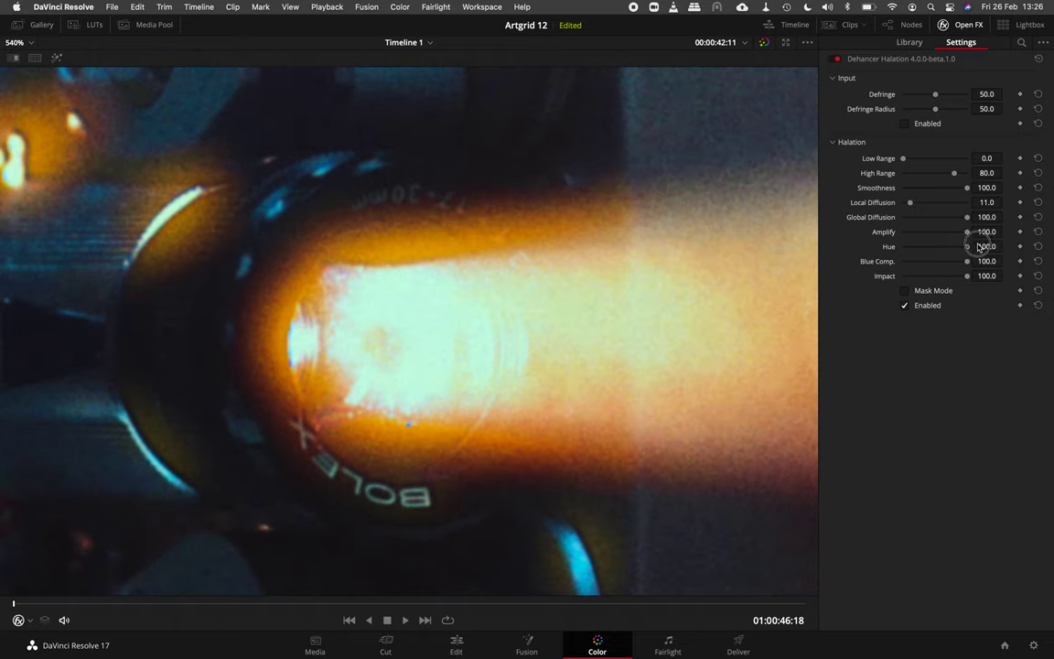
pyautogui.click(1039, 247)
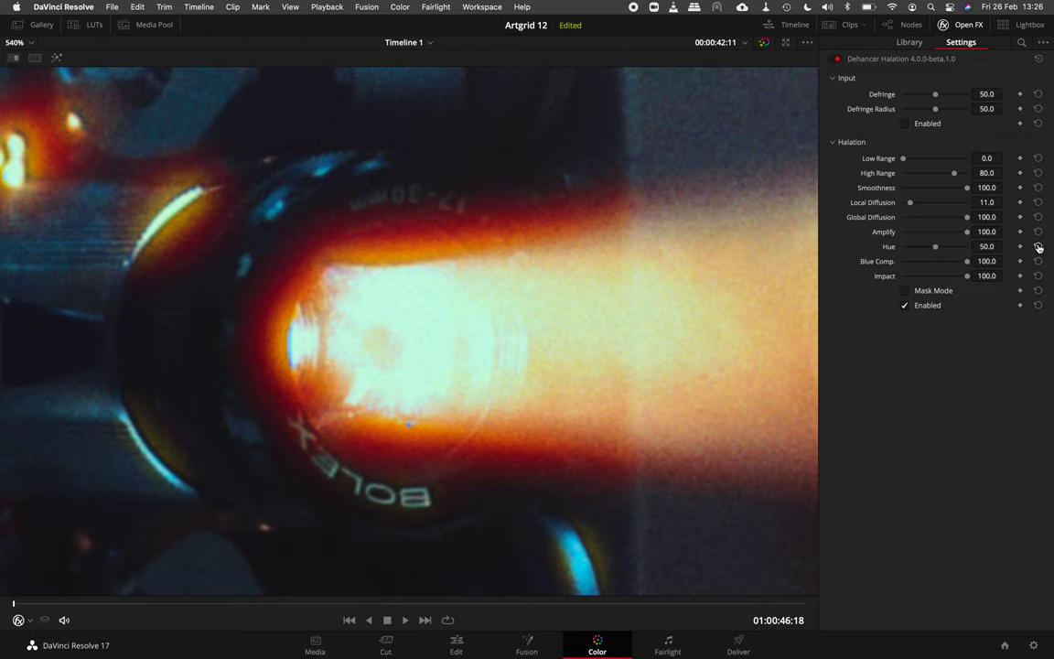
pyautogui.press('super+Tab')
# Scroll up through the film stills in the Dehancer halation article.
pyautogui.scroll(1, 668, 277)
pyautogui.scroll(5, 667, 277)
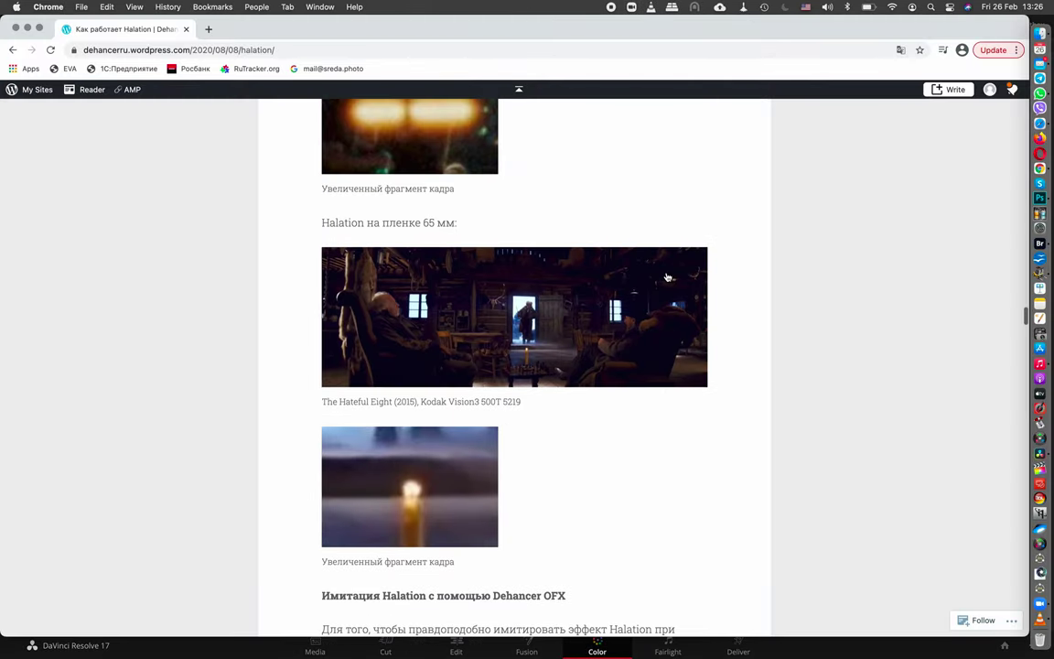
pyautogui.scroll(3, 667, 277)
pyautogui.scroll(5, 667, 276)
pyautogui.scroll(3, 668, 276)
pyautogui.scroll(5, 667, 276)
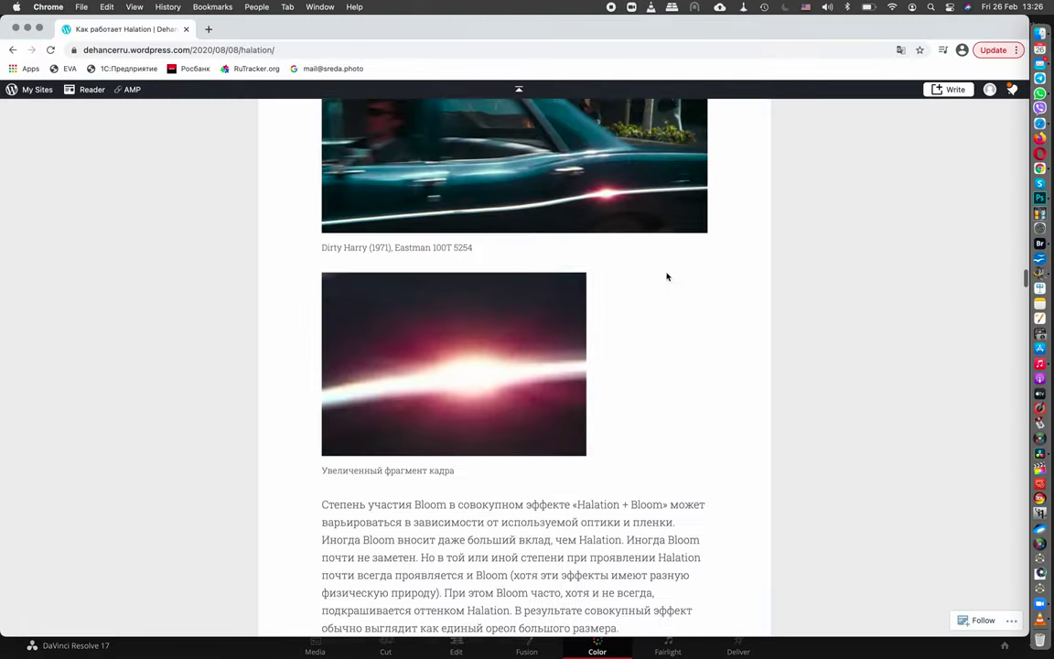
pyautogui.scroll(4, 667, 276)
pyautogui.scroll(4, 667, 277)
pyautogui.scroll(3, 668, 277)
pyautogui.scroll(5, 668, 276)
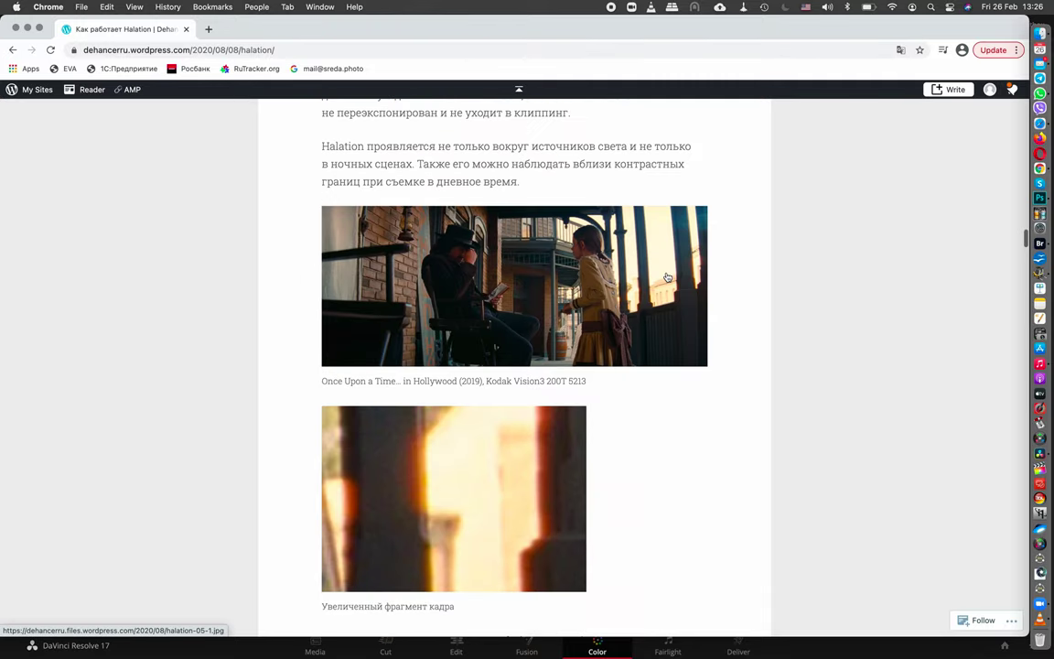
pyautogui.scroll(3, 668, 277)
pyautogui.scroll(2, 666, 277)
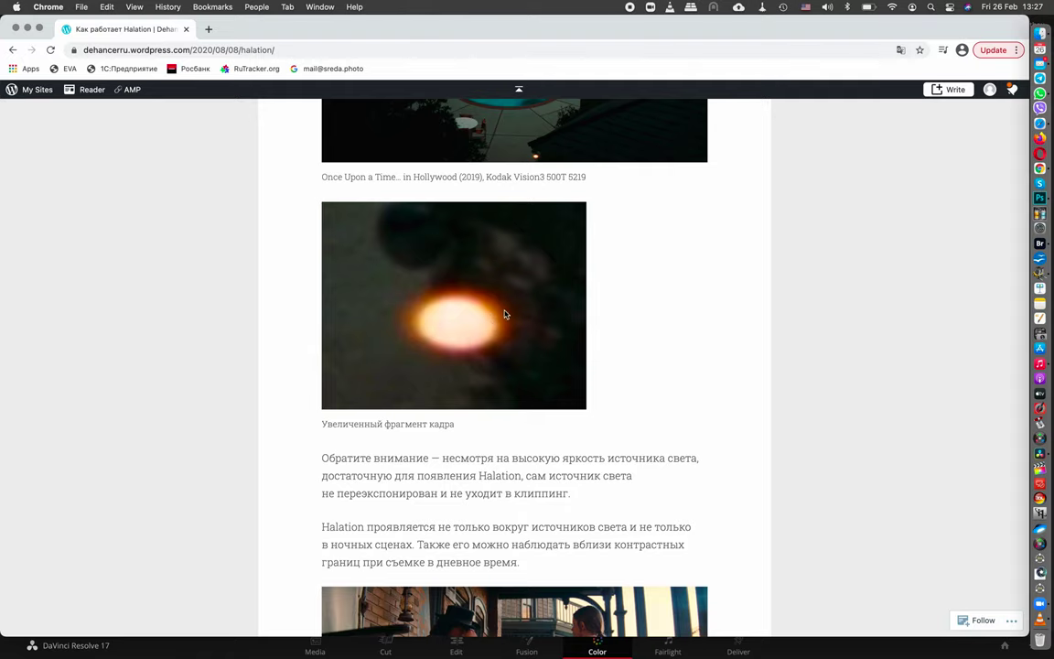
pyautogui.scroll(1, 509, 311)
pyautogui.scroll(5, 509, 312)
pyautogui.scroll(5, 508, 306)
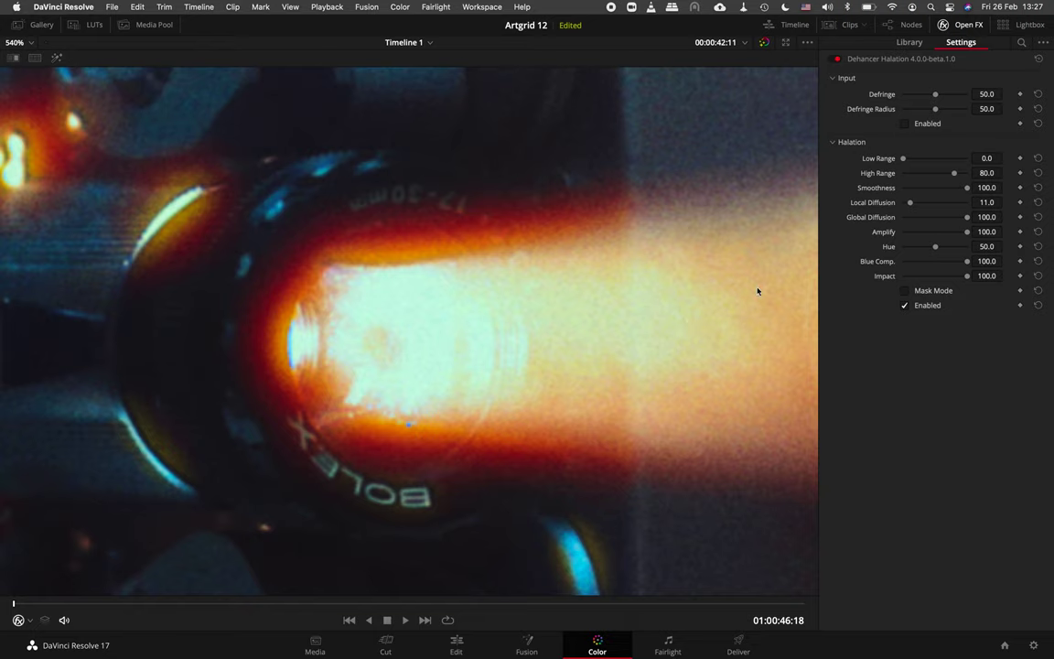
# Fit the projector frame at 72%, then zoom back to 276% on the lamp mechanism.
pyautogui.hotkey('shift', 'z')
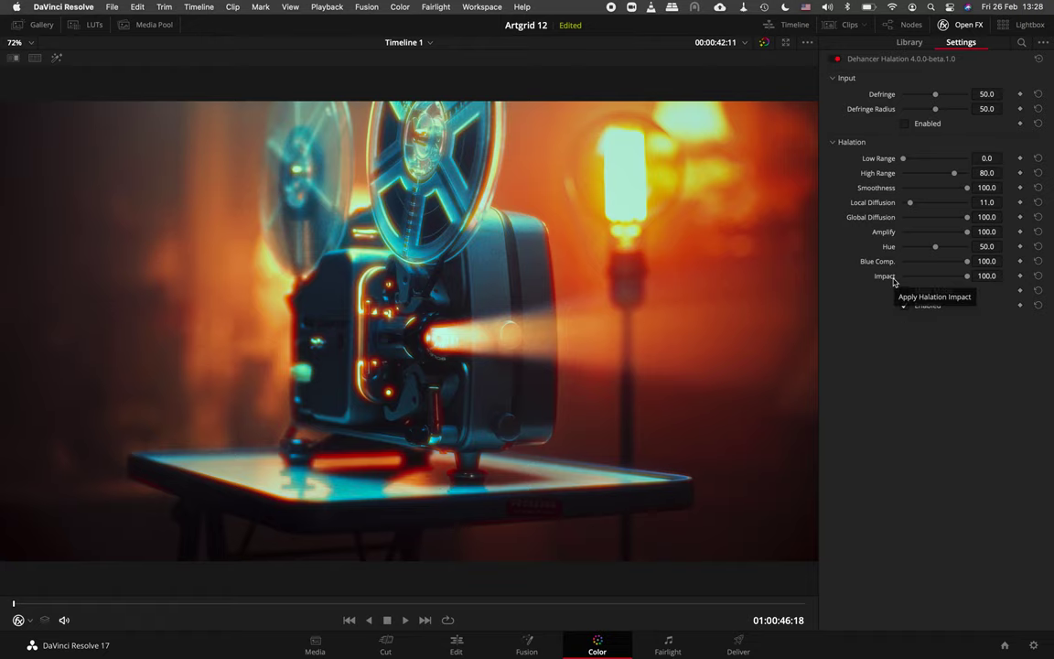
pyautogui.press('super+equal')
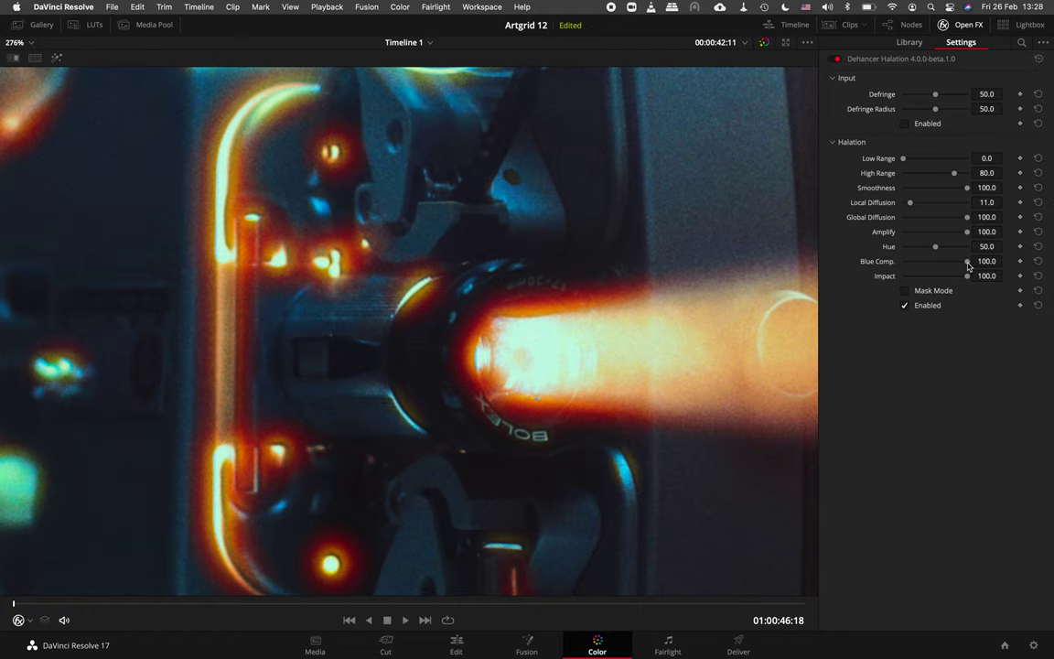
# Compare a lowered Blue Comp., restore it to 100, and set Impact to 40.3.
pyautogui.moveTo(968, 262); pyautogui.dragTo(152, 357)
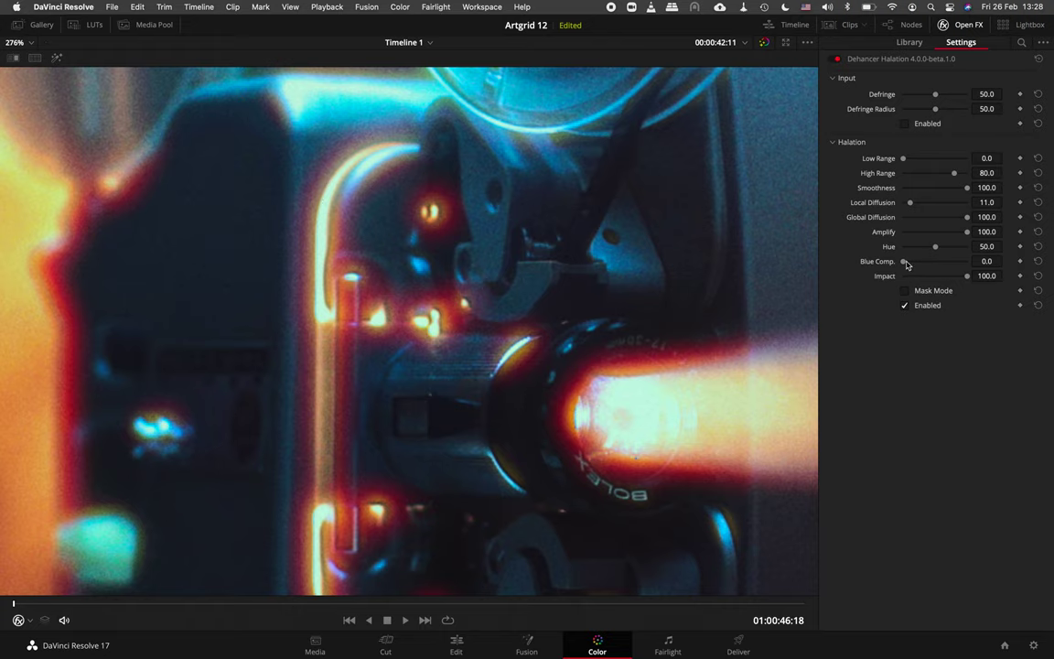
pyautogui.moveTo(906, 263); pyautogui.dragTo(988, 268)
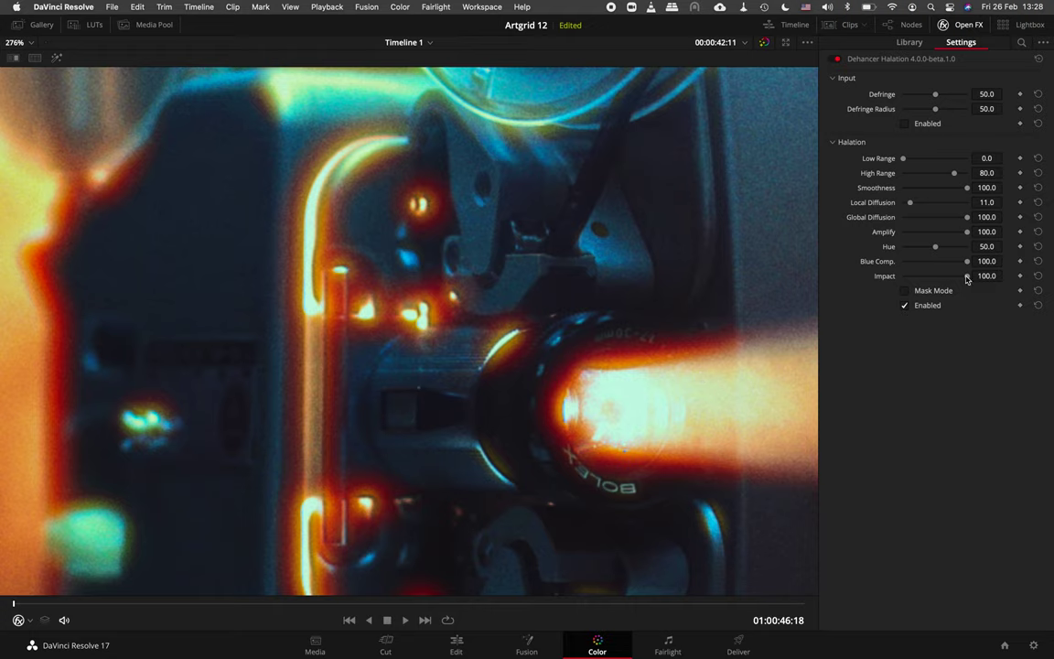
pyautogui.moveTo(968, 276)
pyautogui.mouseDown()
pyautogui.moveTo(912, 277)
pyautogui.moveTo(929, 277)
pyautogui.mouseUp()
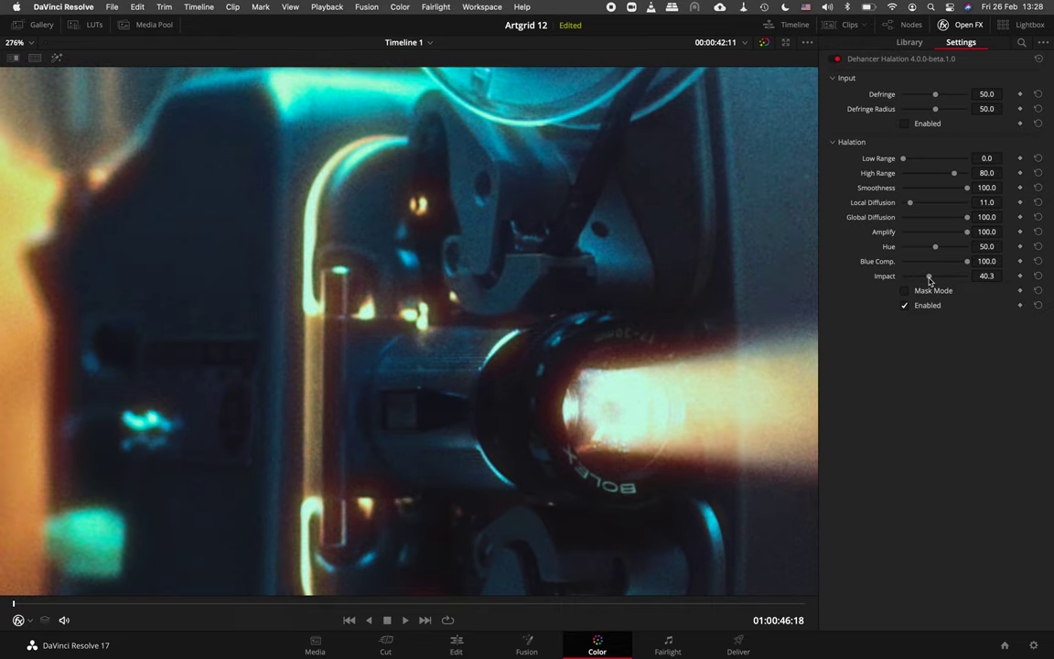
pyautogui.hotkey('shift', 'z')
# Compare the halation off and on, then add node 'Pro' mixed after the grain nodes.
pyautogui.click(904, 306)
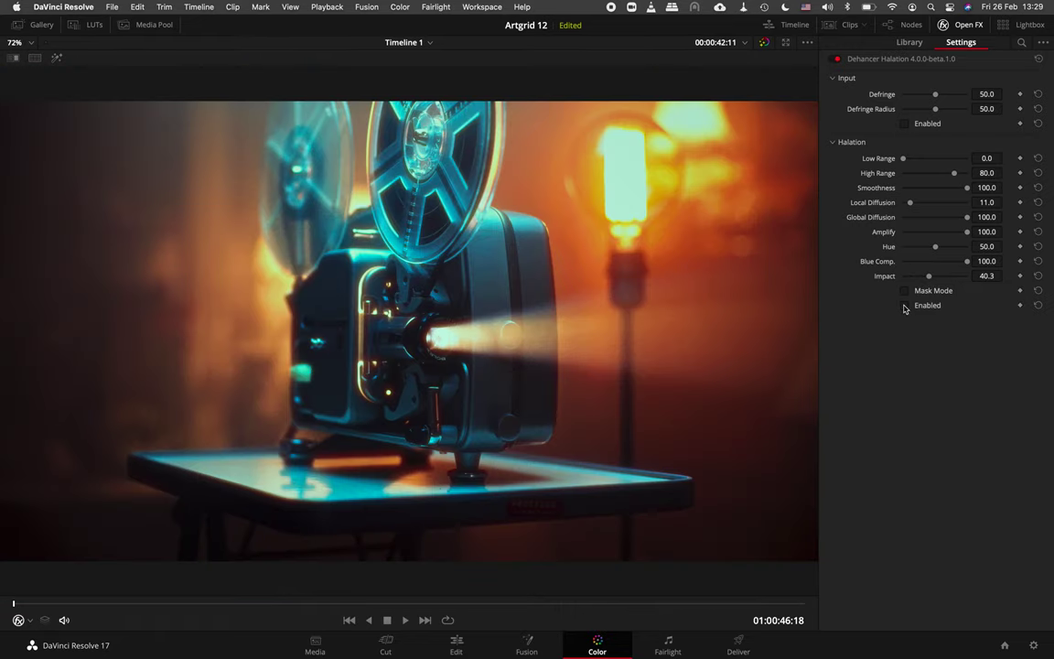
pyautogui.click(904, 306)
pyautogui.hotkey('alt', 'f')
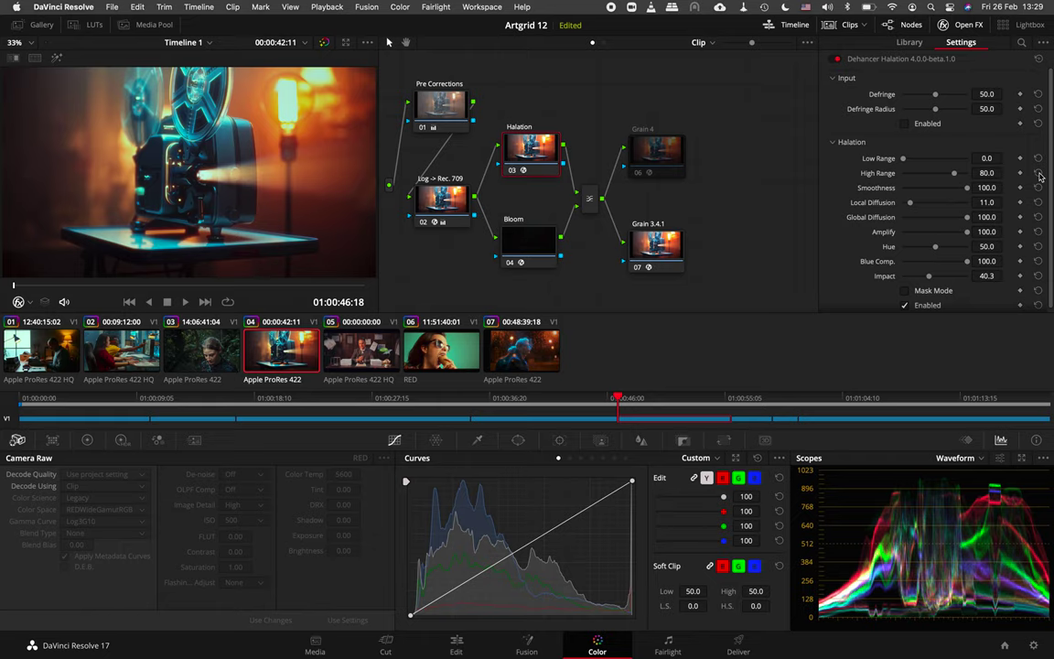
pyautogui.hotkey('alt', 'p')
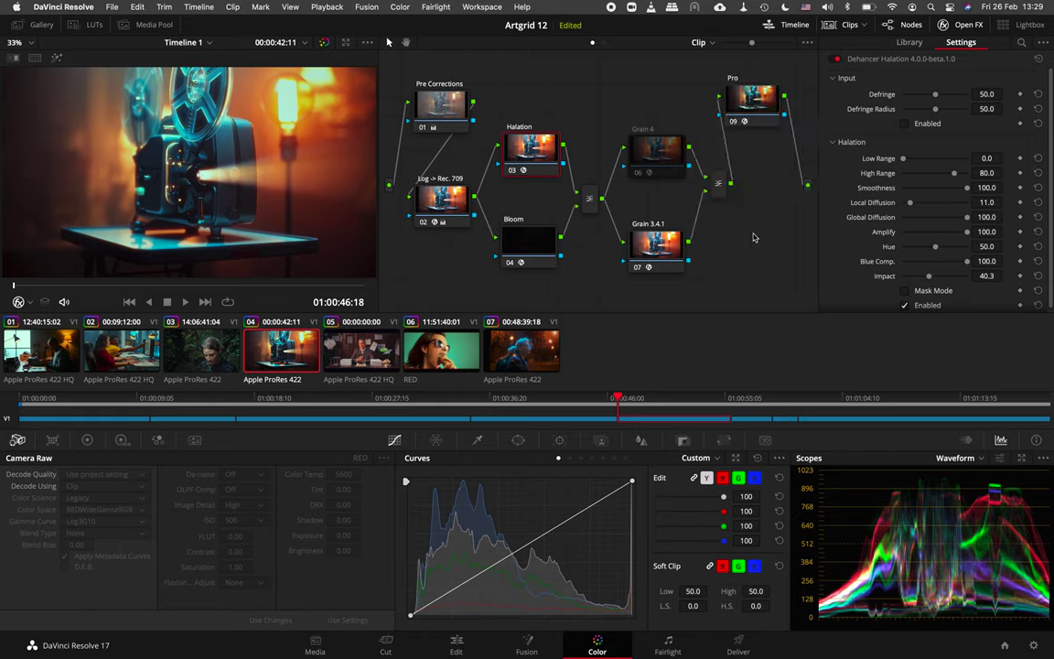